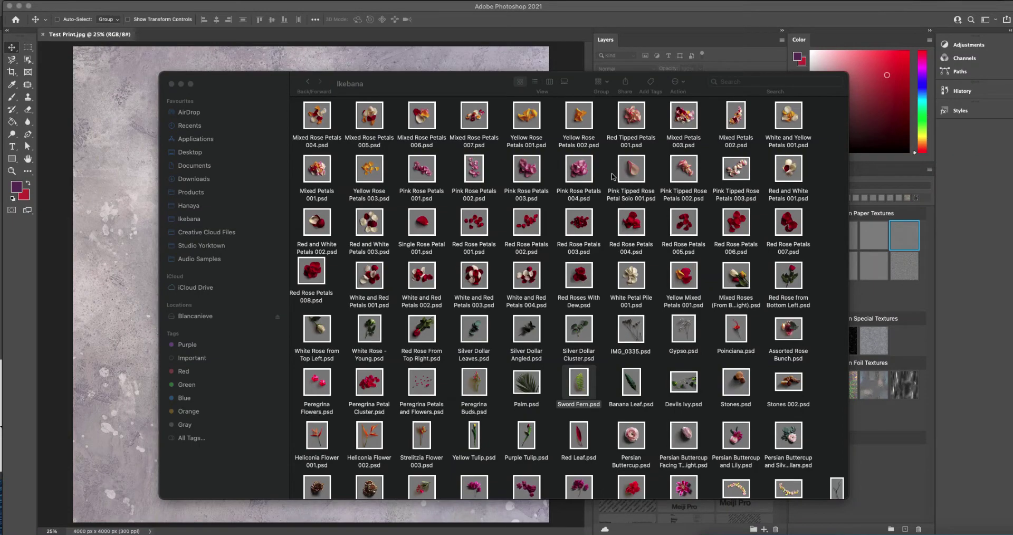
# Step: Reposition the Ikebana Finder window and scroll its icon grid to locate Lily.psd
pyautogui.moveTo(415, 84); pyautogui.dragTo(352, 77)
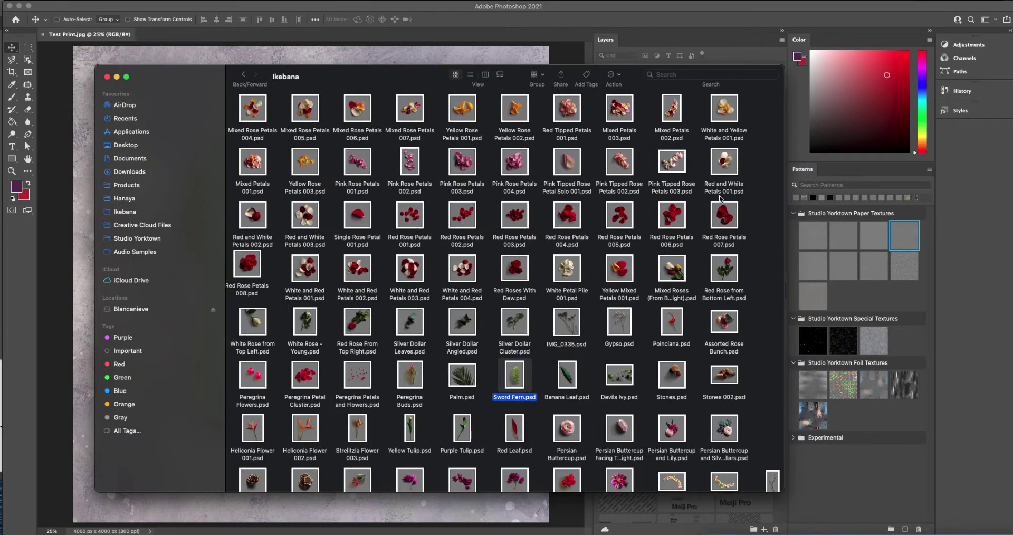
pyautogui.scroll(-2, 723, 204)
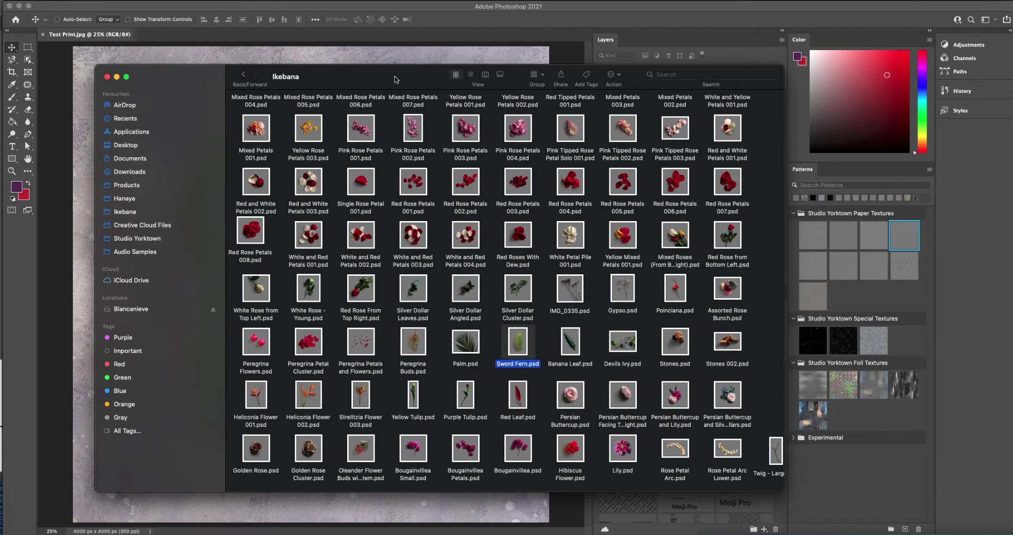
pyautogui.moveTo(398, 81); pyautogui.dragTo(456, 84)
pyautogui.scroll(2, 537, 194)
pyautogui.scroll(-2, 537, 193)
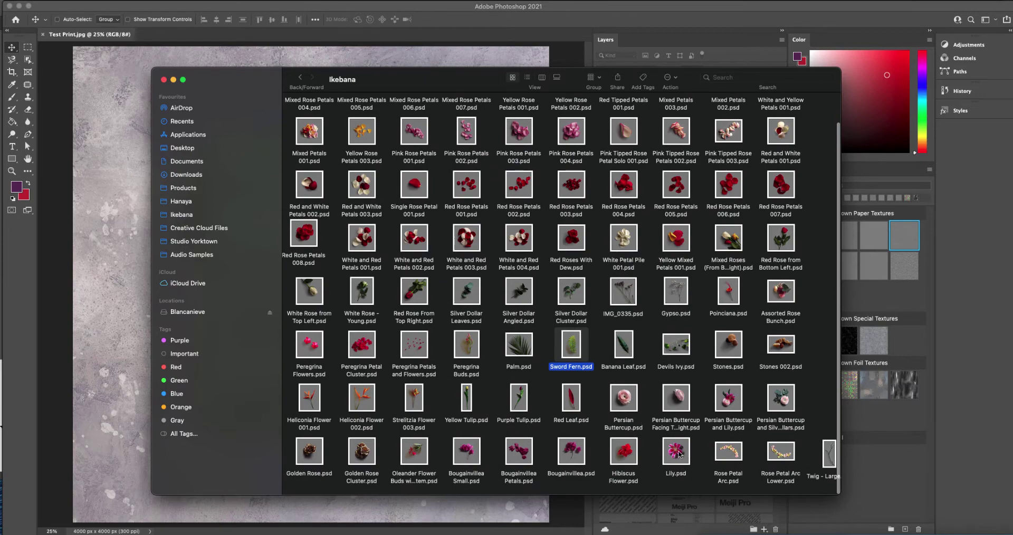
# Step: Open Lily.psd, recentre the Lily group, and try Duplicate Group before cancelling it
pyautogui.doubleClick(677, 453)
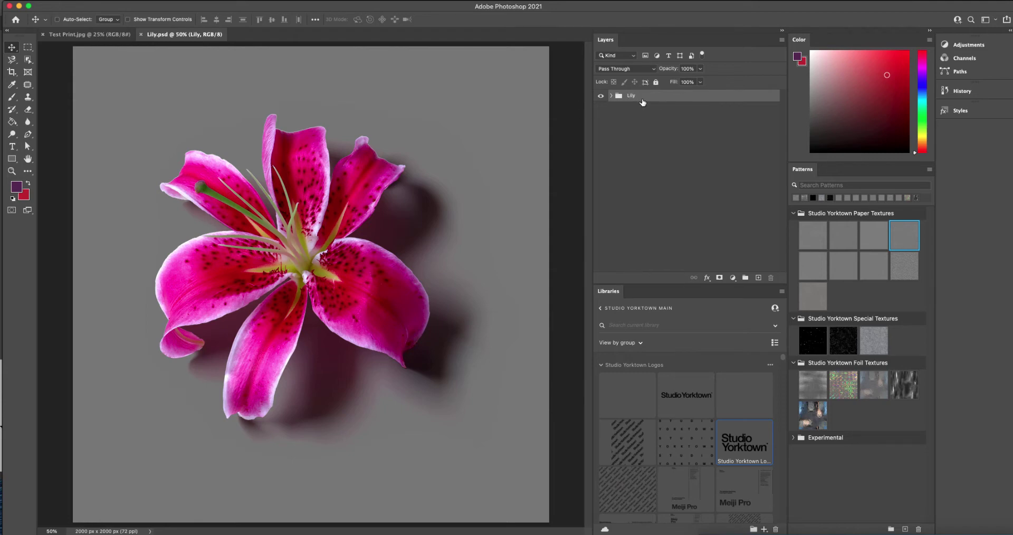
pyautogui.moveTo(480, 153)
pyautogui.mouseDown()
pyautogui.moveTo(339, 137)
pyautogui.moveTo(459, 153)
pyautogui.moveTo(477, 167)
pyautogui.mouseUp()
pyautogui.rightClick(646, 97)
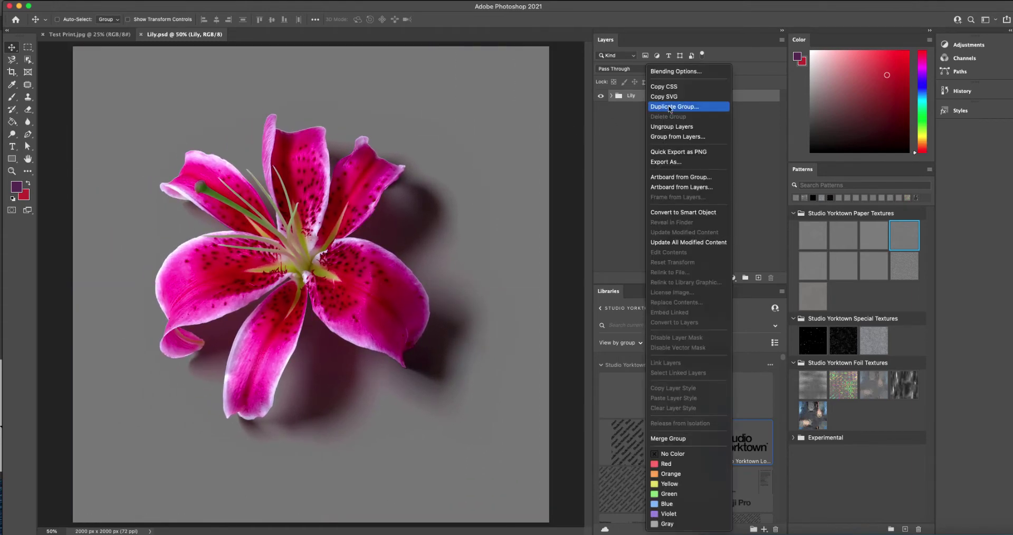
pyautogui.click(610, 160)
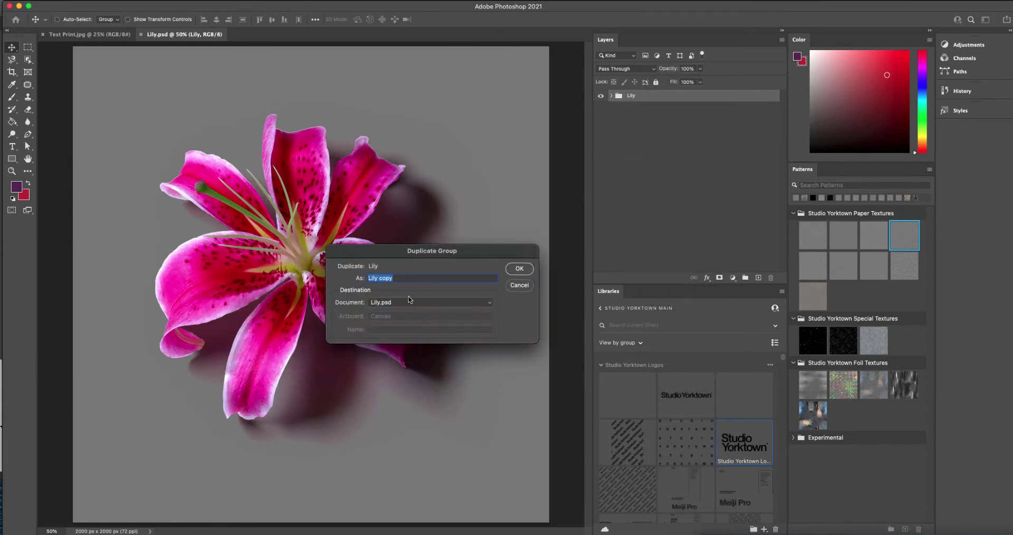
pyautogui.click(405, 302)
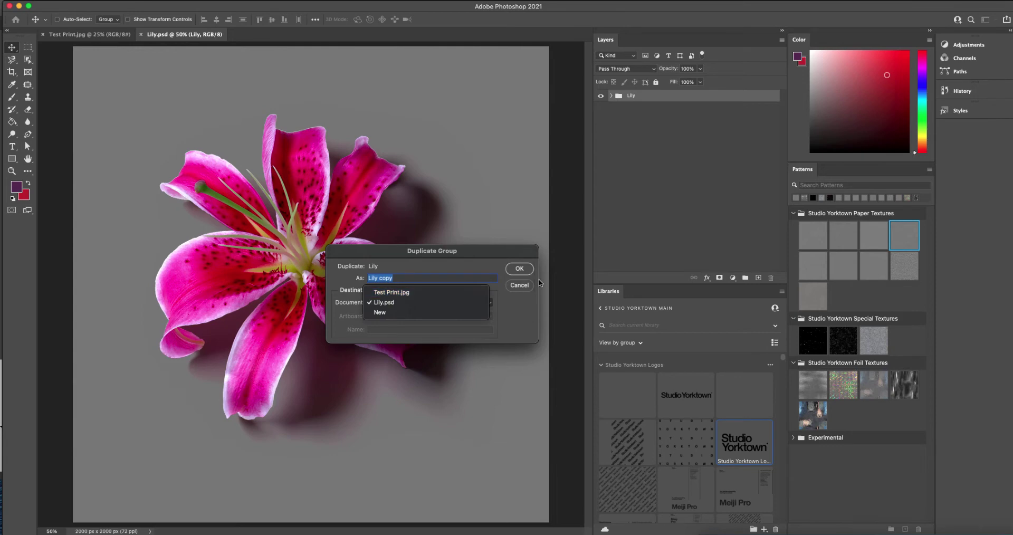
pyautogui.click(524, 287)
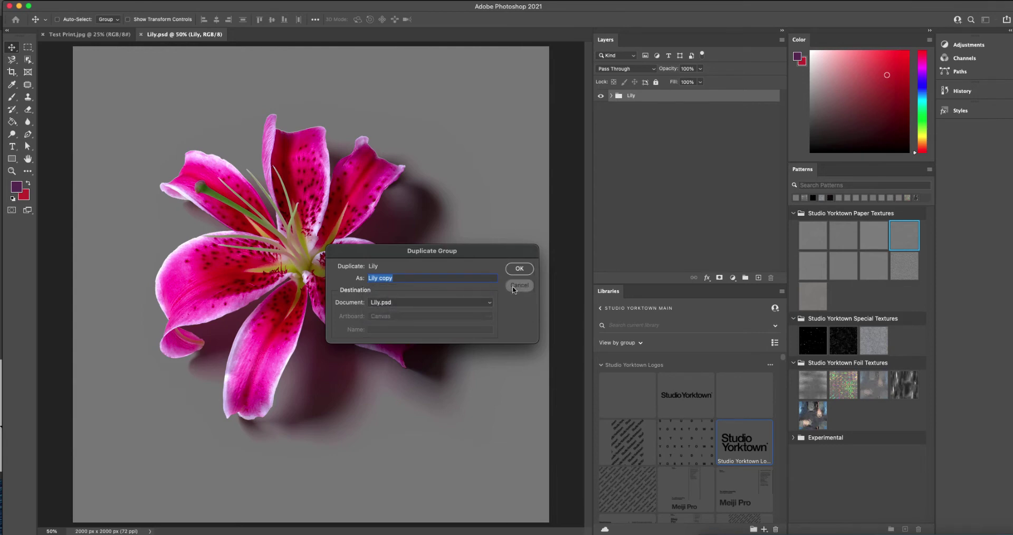
pyautogui.click(519, 285)
# Step: Drag the Lily group into Test Print and position it over the print's upper left
pyautogui.moveTo(472, 157); pyautogui.dragTo(357, 187)
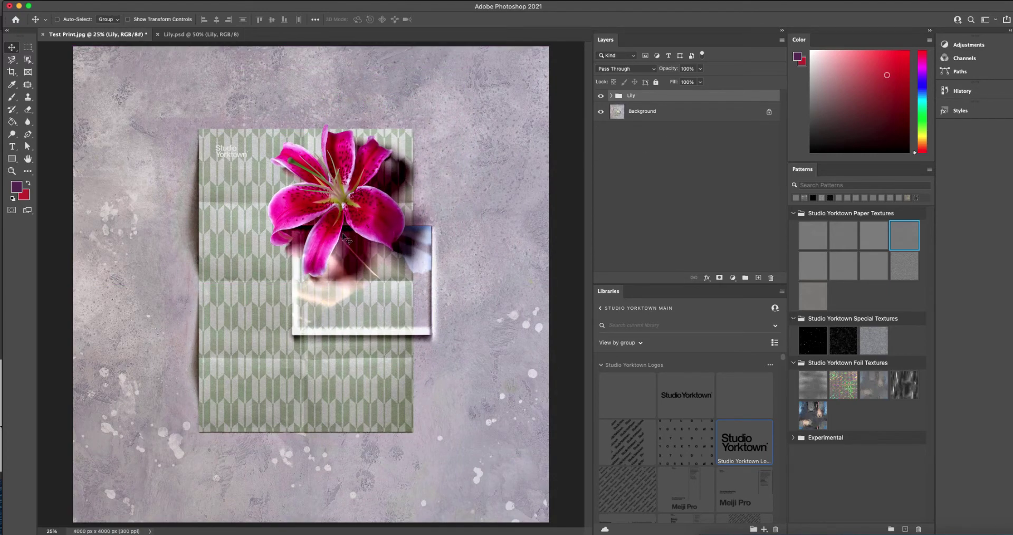
pyautogui.scroll(2, 343, 243)
pyautogui.scroll(3, 344, 243)
pyautogui.scroll(-2, 346, 242)
pyautogui.moveTo(346, 125); pyautogui.dragTo(148, 151)
pyautogui.moveTo(295, 241); pyautogui.dragTo(559, 200)
pyautogui.moveTo(408, 267); pyautogui.dragTo(285, 309)
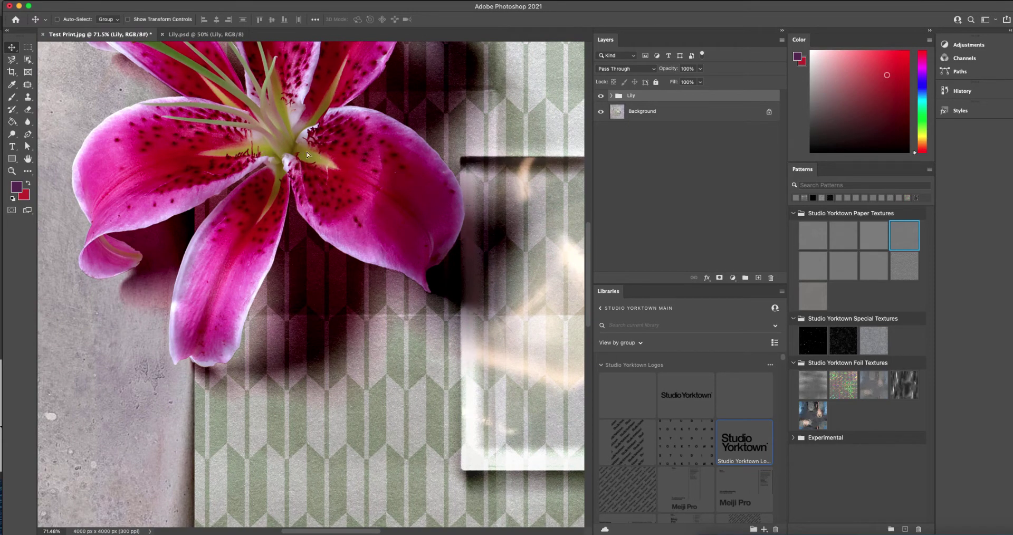
pyautogui.moveTo(316, 161); pyautogui.dragTo(403, 167)
pyautogui.scroll(-5, 479, 209)
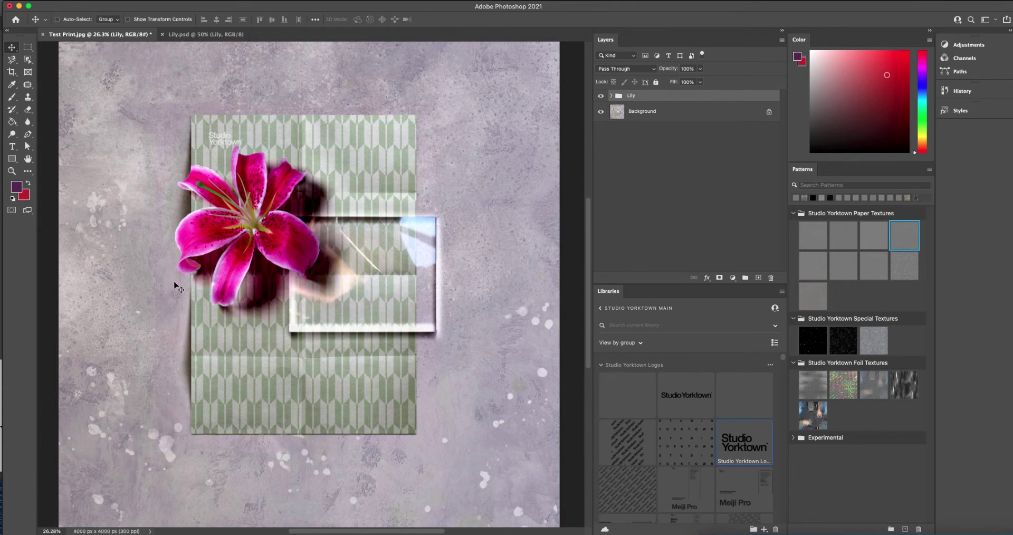
# Step: Nudge the lily around the print, settling it over the frame's centre
pyautogui.moveTo(281, 211); pyautogui.dragTo(262, 224)
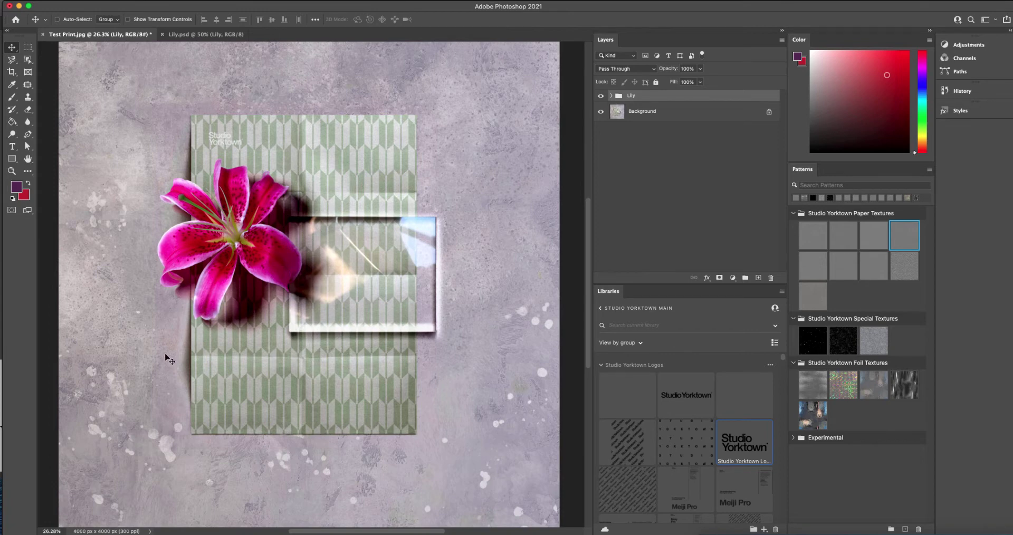
pyautogui.moveTo(236, 246); pyautogui.dragTo(220, 315)
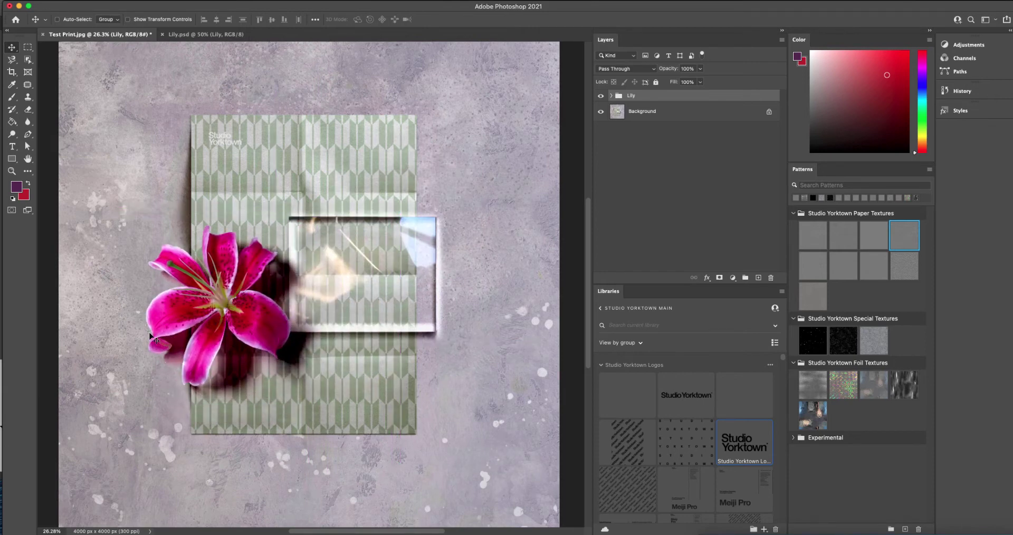
pyautogui.moveTo(230, 295); pyautogui.dragTo(301, 251)
# Step: Scale the lily to 57.2% and place it at the print's upper right, above the frame
pyautogui.hotkey('ctrl', 't')
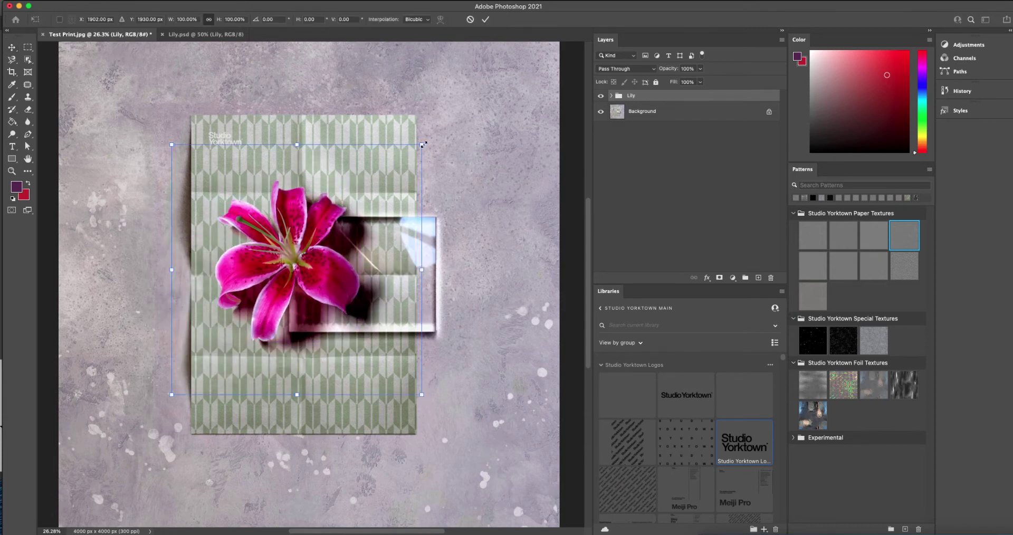
pyautogui.moveTo(422, 144); pyautogui.dragTo(314, 253)
pyautogui.moveTo(248, 323); pyautogui.dragTo(411, 165)
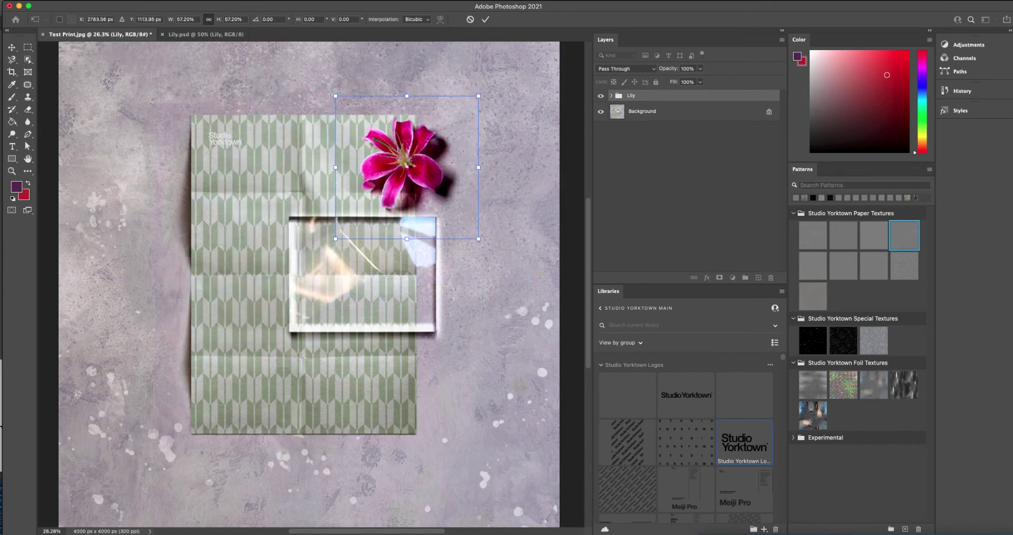
pyautogui.press('Return')
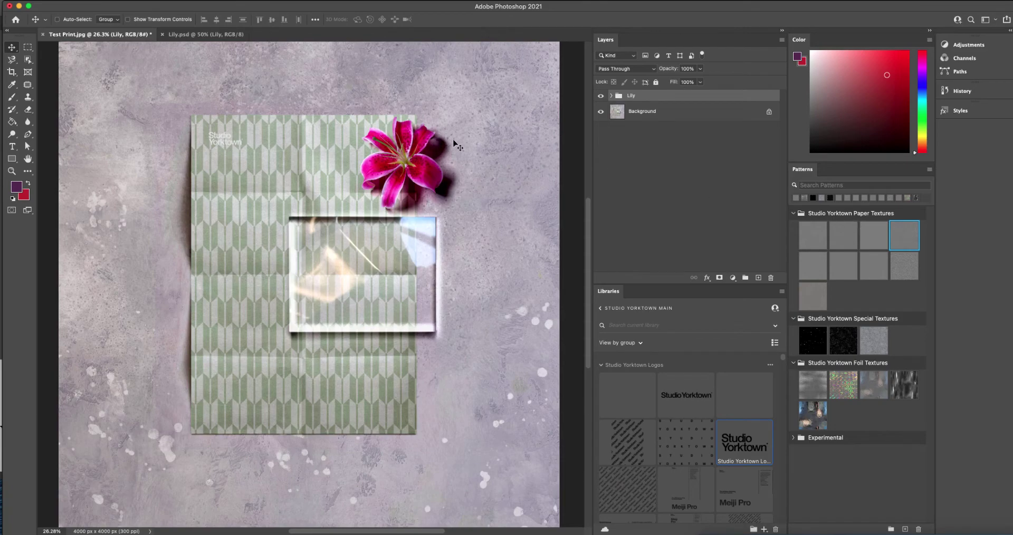
pyautogui.hotkey('ctrl', 'Up')
# Step: Open Sword Fern.psd from Finder and drag its group into Test Print
pyautogui.click(345, 181)
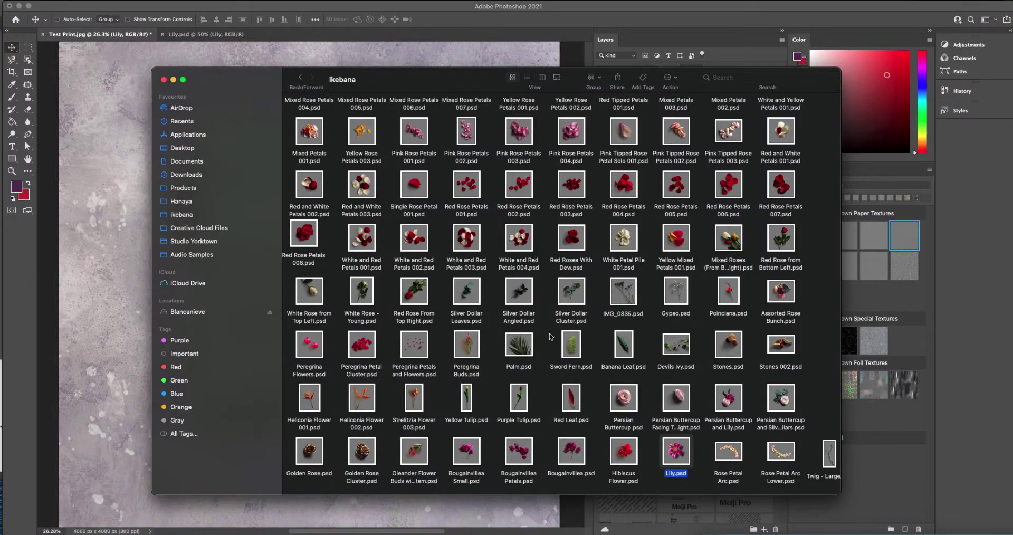
pyautogui.doubleClick(574, 347)
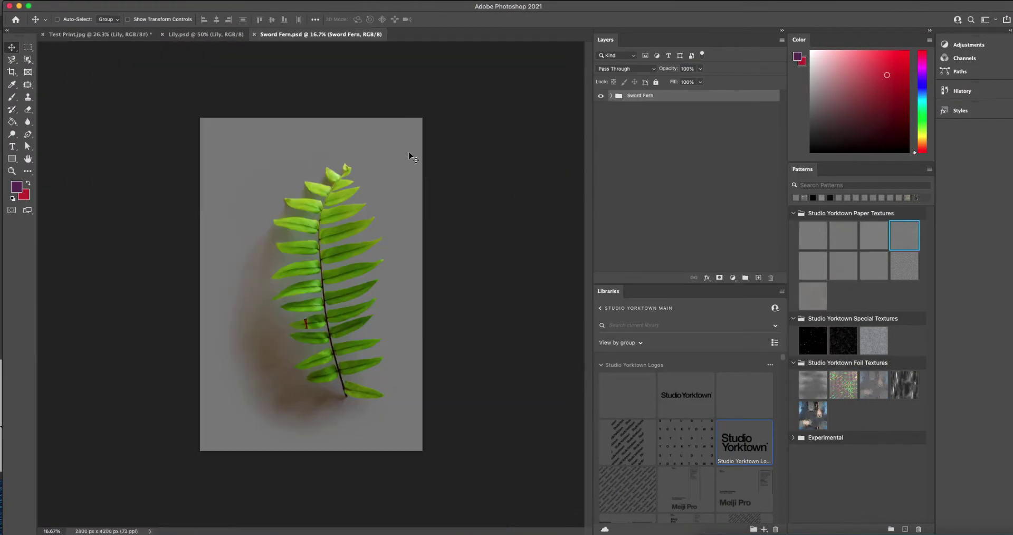
pyautogui.moveTo(409, 154); pyautogui.dragTo(357, 185)
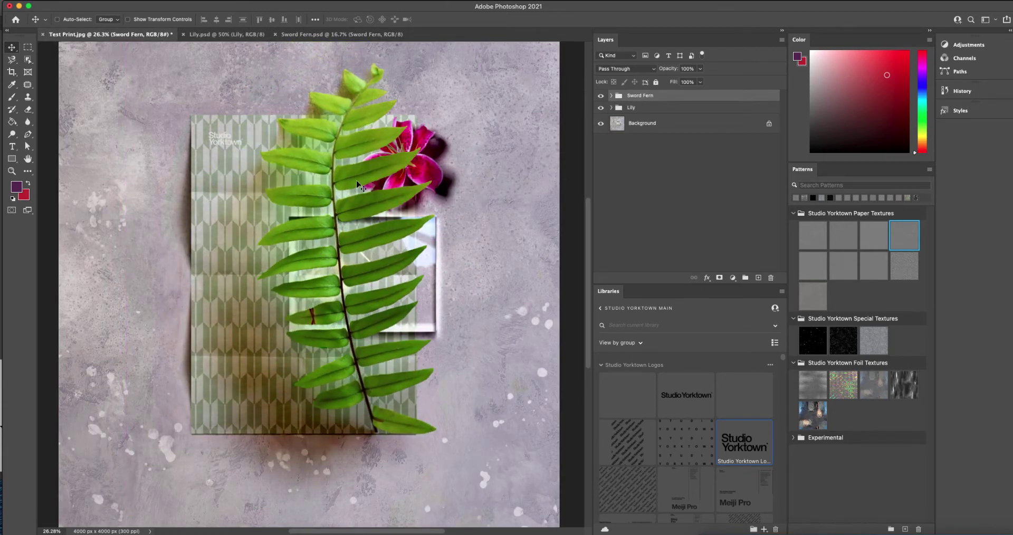
# Step: Scale the fern to about 62% and lay it along the print's left edge
pyautogui.hotkey('ctrl', 't')
pyautogui.moveTo(422, 113); pyautogui.dragTo(369, 204)
pyautogui.moveTo(470, 116); pyautogui.dragTo(324, 336)
pyautogui.moveTo(263, 402); pyautogui.dragTo(329, 193)
pyautogui.moveTo(391, 126); pyautogui.dragTo(405, 108)
pyautogui.moveTo(314, 215); pyautogui.dragTo(220, 272)
pyautogui.press('Return')
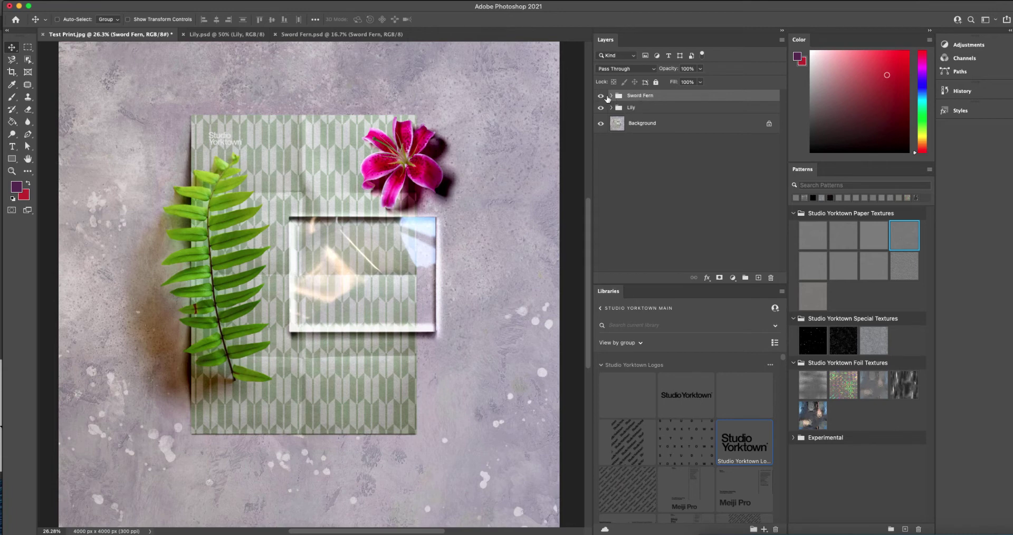
# Step: Nest the Sword Fern group inside Lily, then move it back out as its own top-level group
pyautogui.click(612, 96)
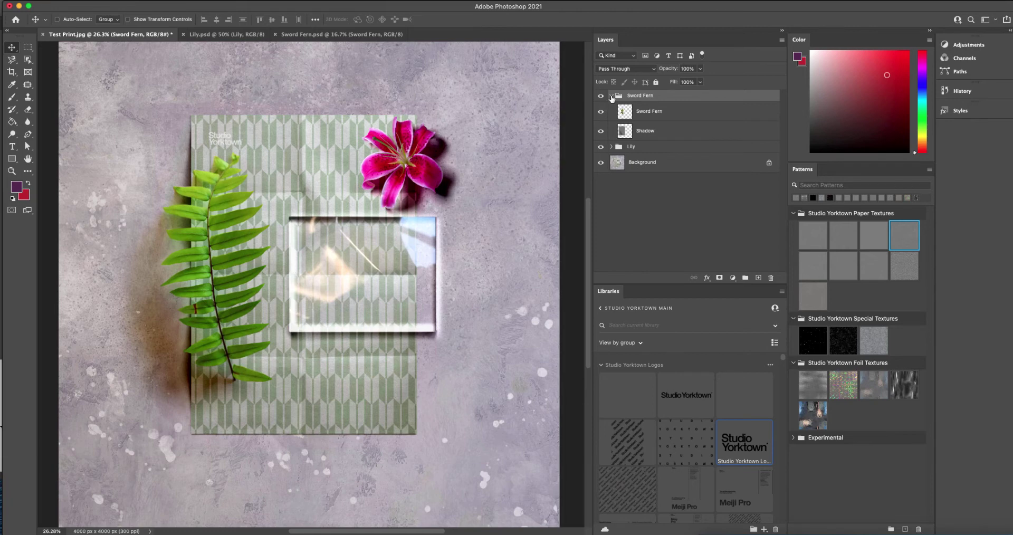
pyautogui.click(612, 96)
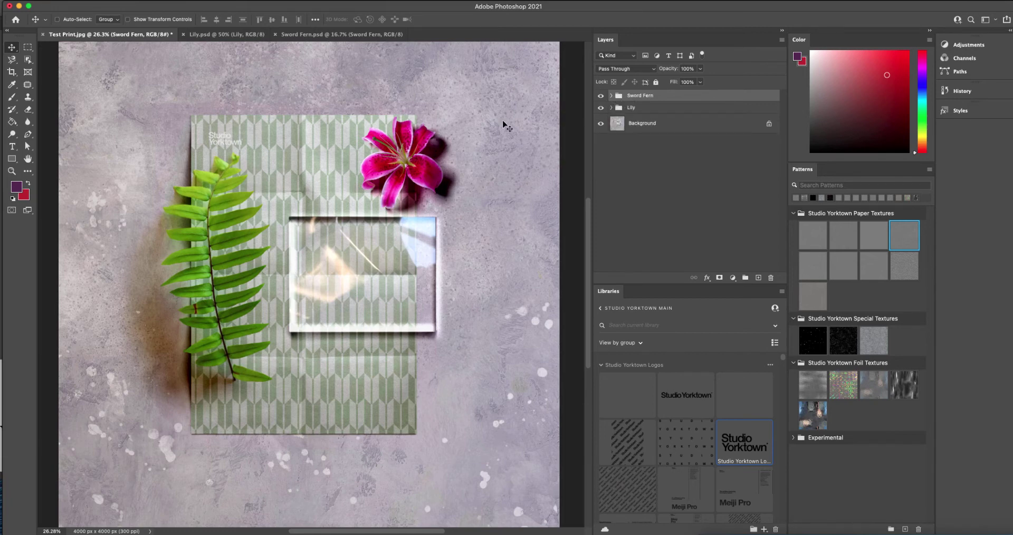
pyautogui.press('Delete')
pyautogui.click(611, 96)
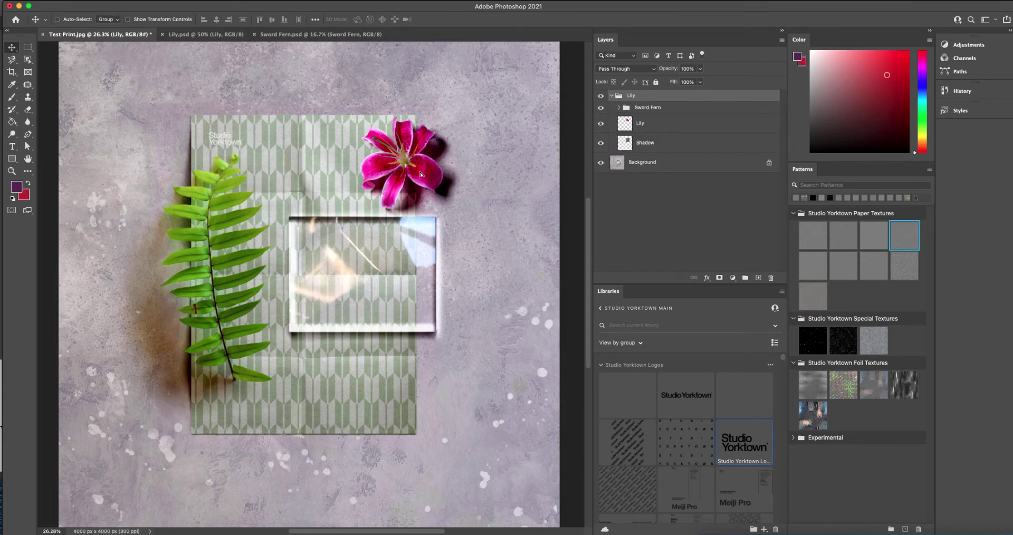
pyautogui.moveTo(422, 170)
pyautogui.mouseDown()
pyautogui.moveTo(443, 144)
pyautogui.moveTo(416, 170)
pyautogui.mouseUp()
pyautogui.moveTo(634, 108); pyautogui.dragTo(635, 93)
pyautogui.click(611, 108)
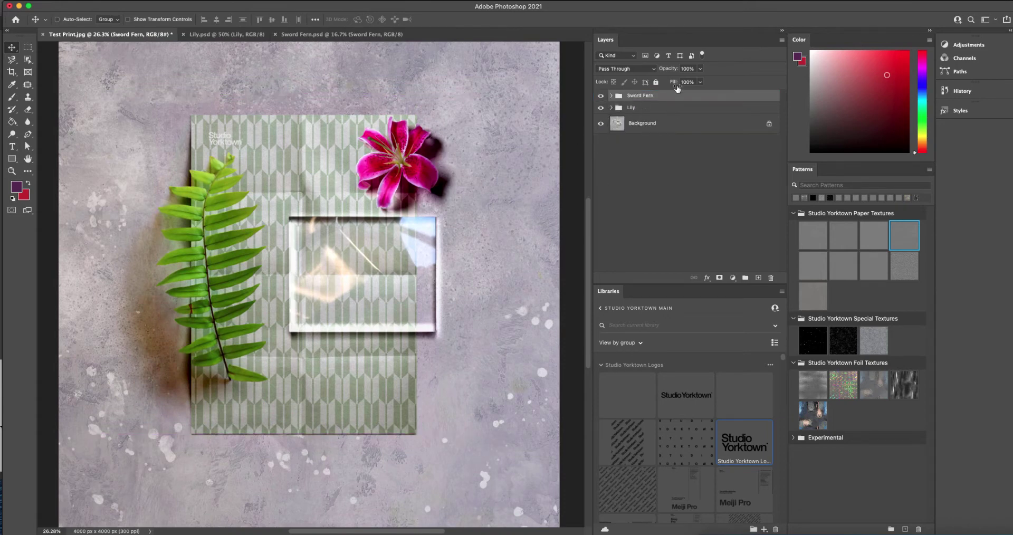
# Step: Select the fern layer on canvas and move it lower and slightly left on the paper
pyautogui.rightClick(212, 226)
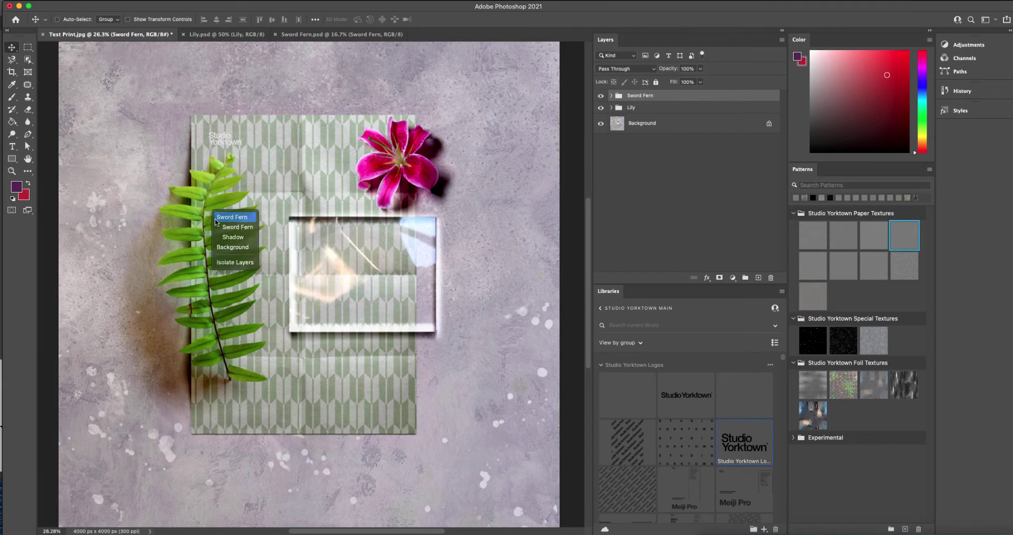
pyautogui.moveTo(209, 225); pyautogui.dragTo(203, 248)
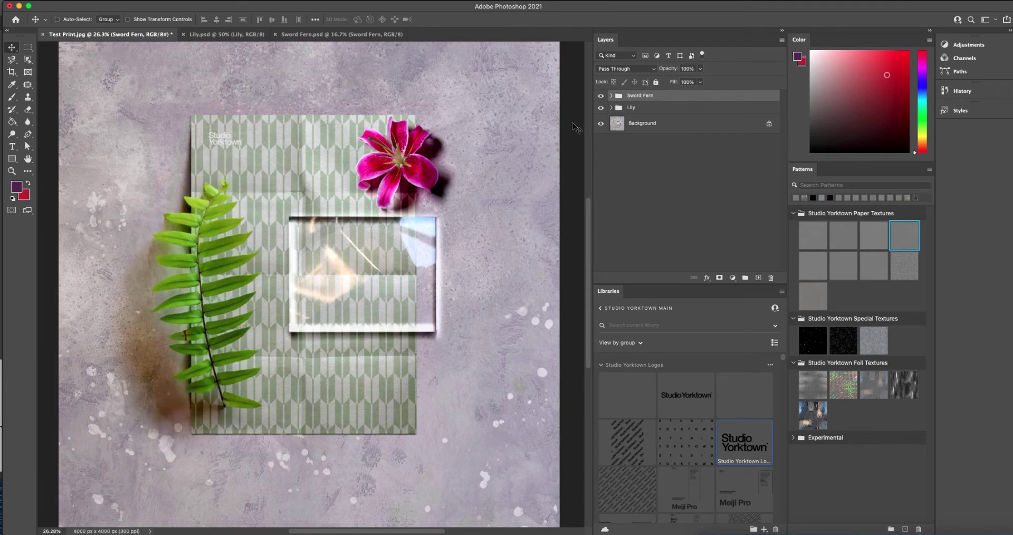
pyautogui.hotkey('ctrl', 'Up')
# Step: Open Red Rose Petals 002.psd and bring its layer into the Test Print mockup
pyautogui.click(185, 134)
pyautogui.moveTo(526, 186); pyautogui.dragTo(582, 159)
pyautogui.press('super+Tab')
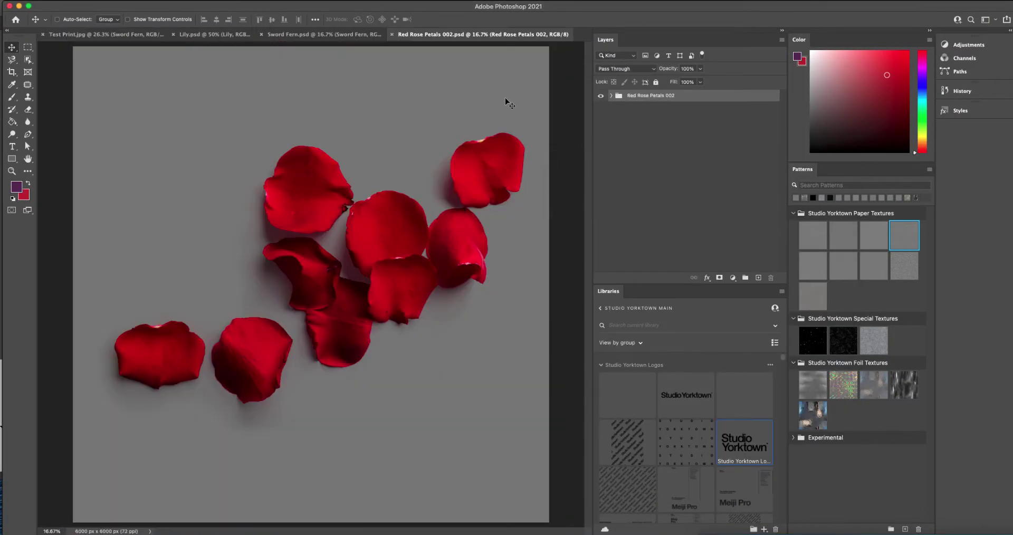
pyautogui.moveTo(508, 101); pyautogui.dragTo(144, 36)
pyautogui.moveTo(443, 233)
pyautogui.mouseDown()
pyautogui.moveTo(454, 236)
pyautogui.moveTo(427, 242)
pyautogui.mouseUp()
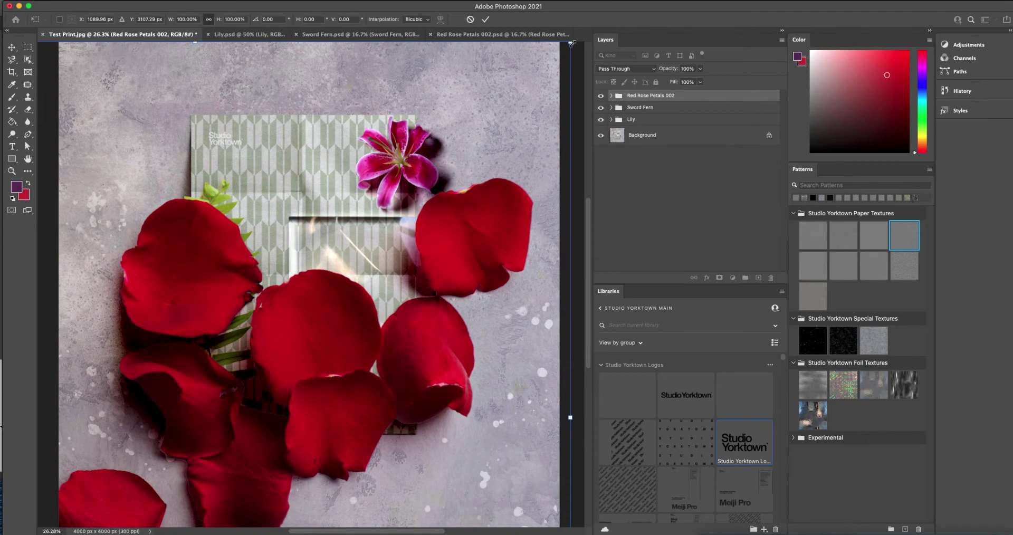
# Step: Shrink the rose petals to about 24% and scatter them over the frame's lower right
pyautogui.moveTo(571, 44); pyautogui.dragTo(327, 287)
pyautogui.moveTo(256, 389); pyautogui.dragTo(481, 187)
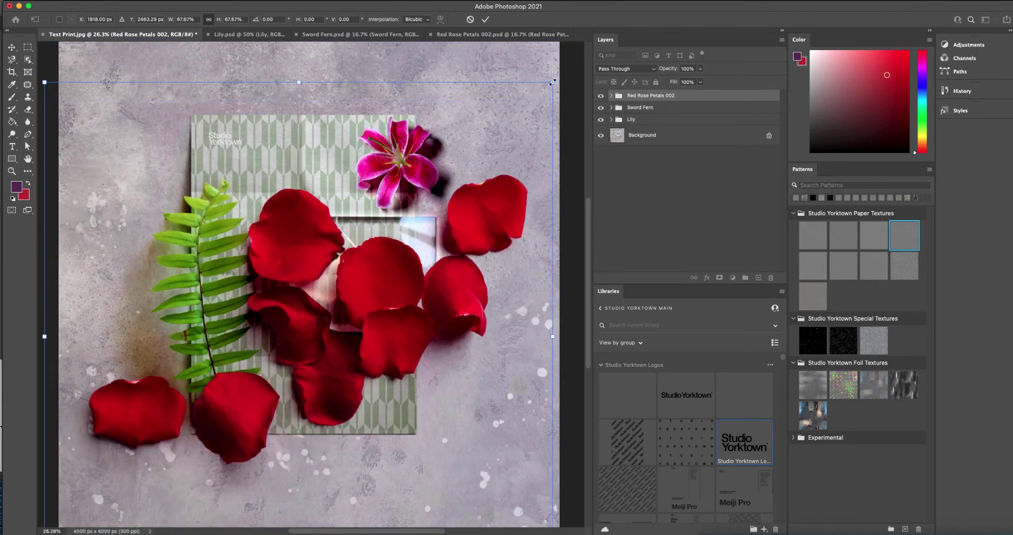
pyautogui.moveTo(552, 82); pyautogui.dragTo(412, 253)
pyautogui.moveTo(350, 346); pyautogui.dragTo(390, 338)
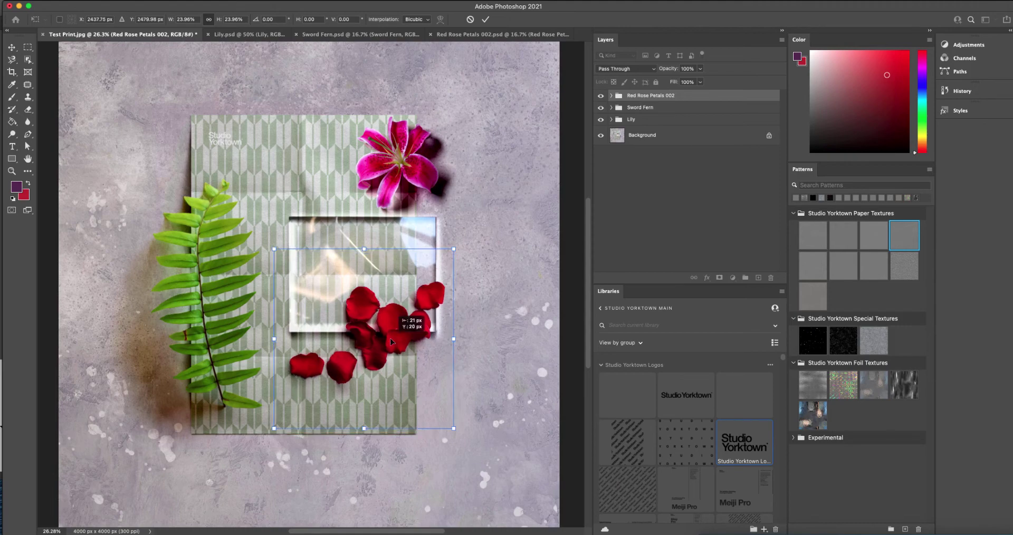
# Step: Zoom in on the rose petals to check them, then zoom back out to the whole mockup
pyautogui.click(12, 172)
pyautogui.click(430, 315)
pyautogui.click(430, 315)
pyautogui.click(430, 315)
pyautogui.click(430, 315)
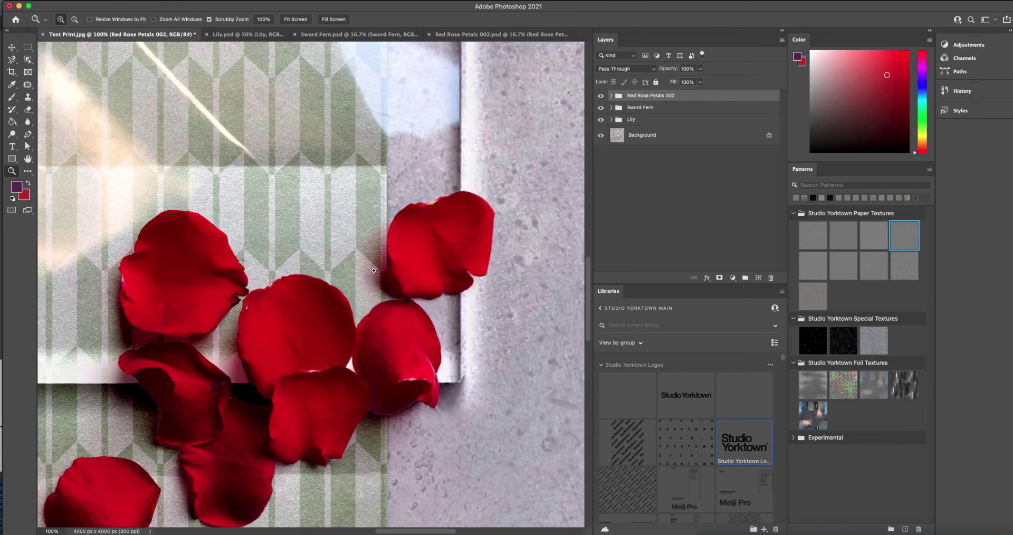
pyautogui.scroll(-3, 264, 280)
pyautogui.hscroll(-3, 264, 280)
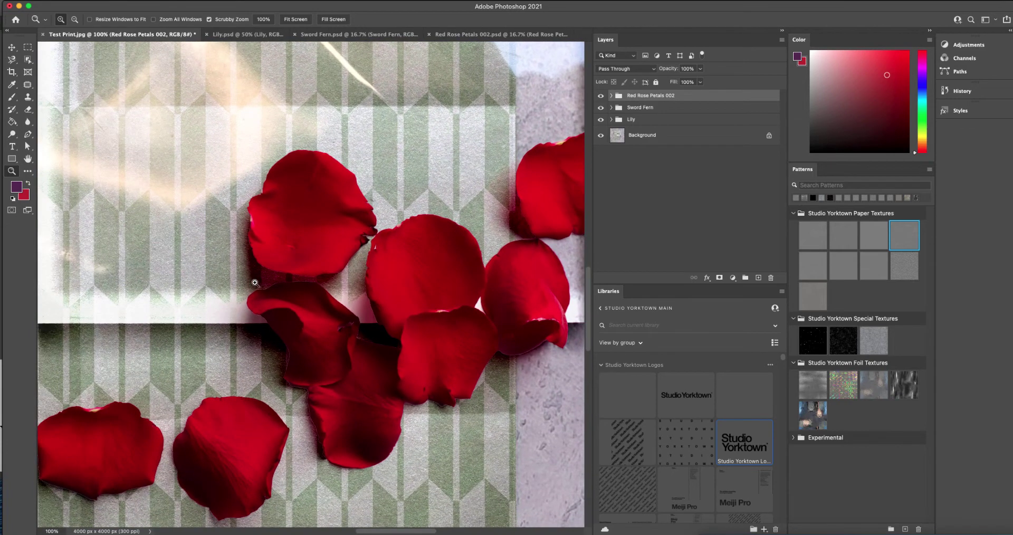
pyautogui.scroll(-4, 396, 339)
pyautogui.hscroll(-6, 396, 340)
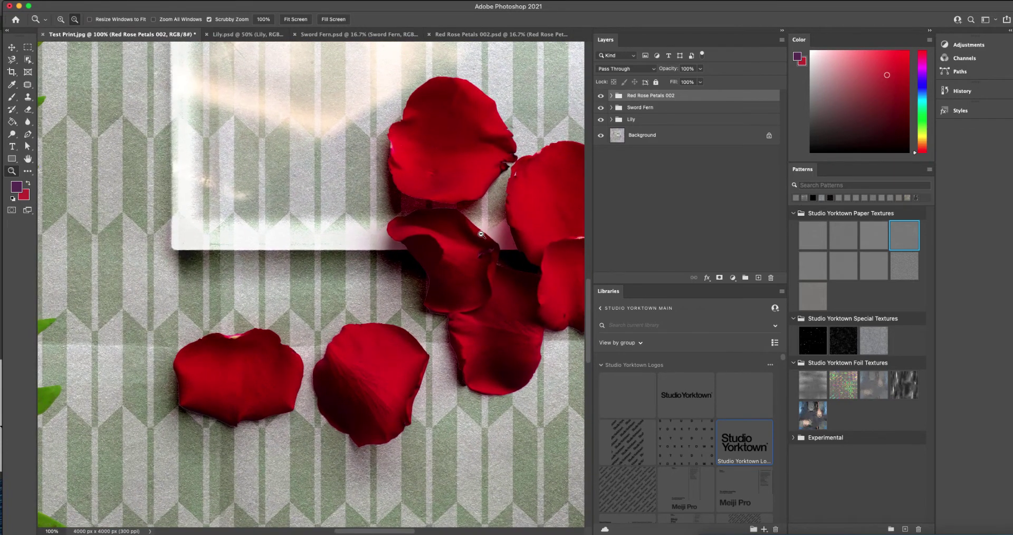
pyautogui.keyDown('alt'); pyautogui.click(481, 237); pyautogui.keyUp('alt')
pyautogui.keyDown('alt'); pyautogui.click(481, 238); pyautogui.keyUp('alt')
pyautogui.keyDown('alt'); pyautogui.click(481, 237); pyautogui.keyUp('alt')
pyautogui.moveTo(457, 224); pyautogui.dragTo(383, 328)
pyautogui.click(447, 360)
pyautogui.keyDown('alt'); pyautogui.click(438, 307); pyautogui.keyUp('alt')
pyautogui.keyDown('alt'); pyautogui.click(411, 319); pyautogui.keyUp('alt')
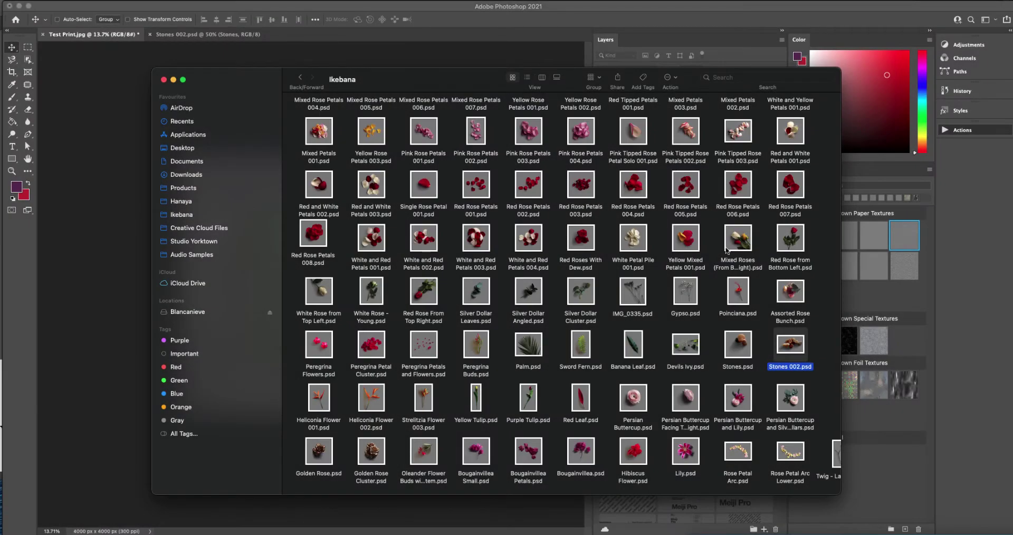
# Step: Move the Finder window aside and open Persian Buttercup.psd from the Ikebana folder
pyautogui.moveTo(449, 77); pyautogui.dragTo(519, 84)
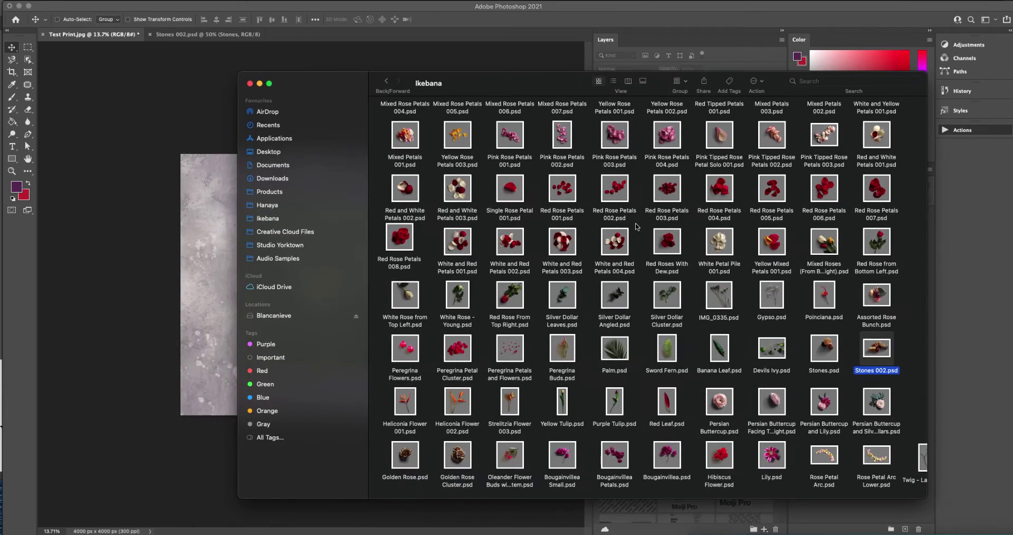
pyautogui.scroll(-1, 846, 270)
pyautogui.scroll(1, 845, 269)
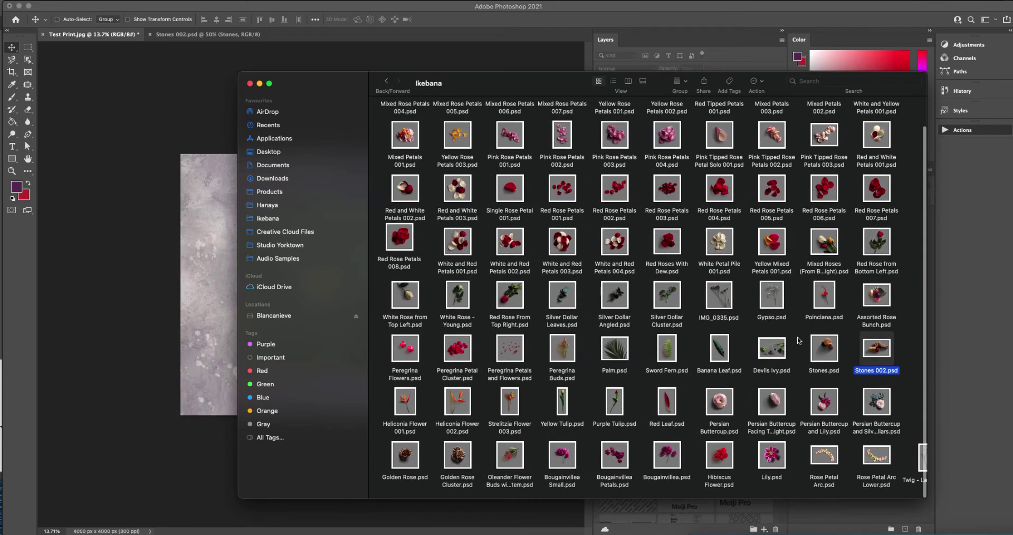
pyautogui.doubleClick(721, 402)
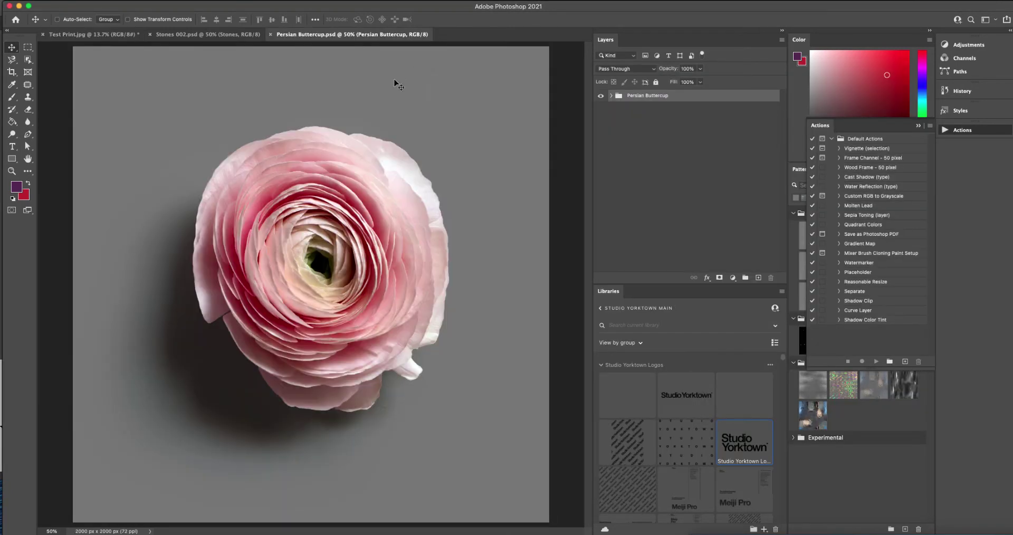
# Step: Bring the buttercup into Test Print, scaled to 71% at the print's upper right
pyautogui.moveTo(386, 86); pyautogui.dragTo(381, 205)
pyautogui.hotkey('ctrl', 't')
pyautogui.moveTo(431, 140); pyautogui.dragTo(393, 180)
pyautogui.moveTo(348, 224); pyautogui.dragTo(360, 201)
pyautogui.press('Return')
# Step: Zoom to 50% on the buttercup and expand the Persian Buttercup group
pyautogui.press('z')
pyautogui.click(358, 200)
pyautogui.click(357, 199)
pyautogui.click(358, 199)
pyautogui.moveTo(405, 98); pyautogui.dragTo(387, 231)
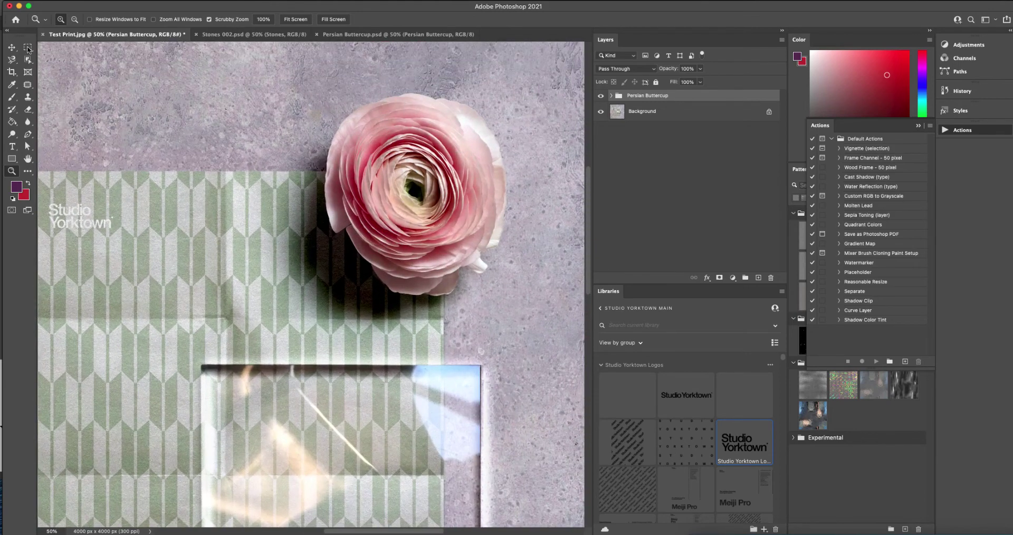
pyautogui.click(12, 47)
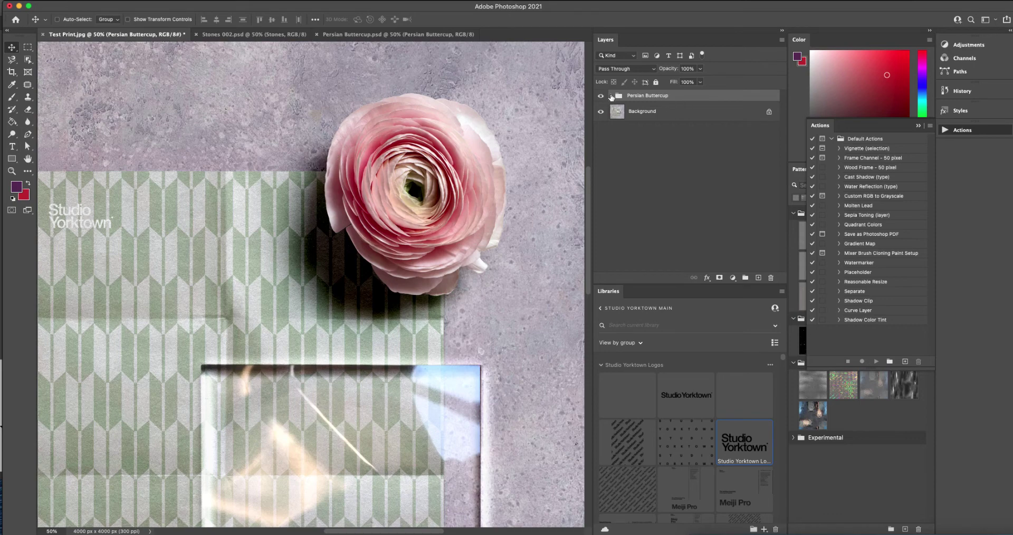
pyautogui.click(611, 97)
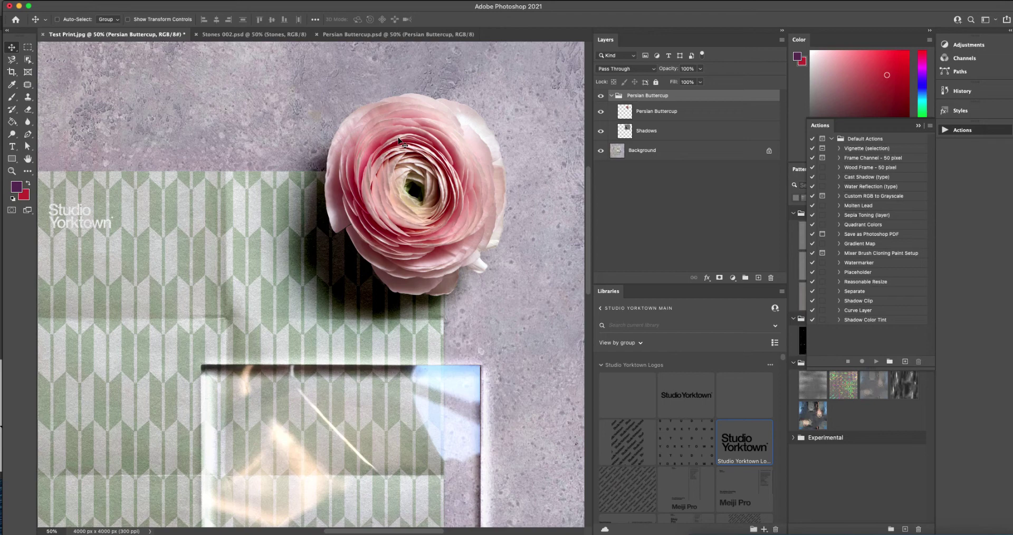
pyautogui.click(640, 131)
pyautogui.press('super')
pyautogui.moveTo(399, 187)
pyautogui.press('super+l')
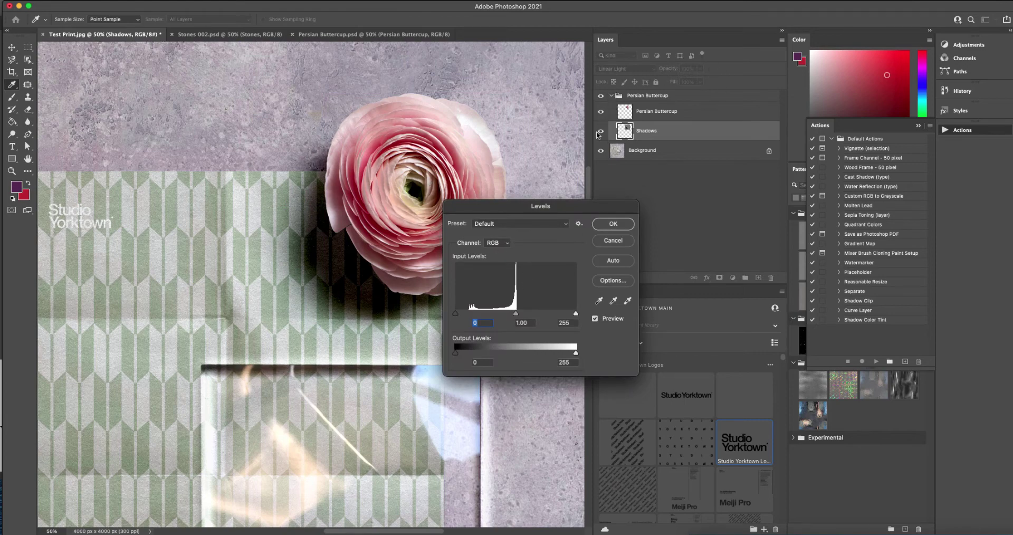
pyautogui.moveTo(458, 354); pyautogui.dragTo(475, 356)
pyautogui.moveTo(577, 356); pyautogui.dragTo(555, 354)
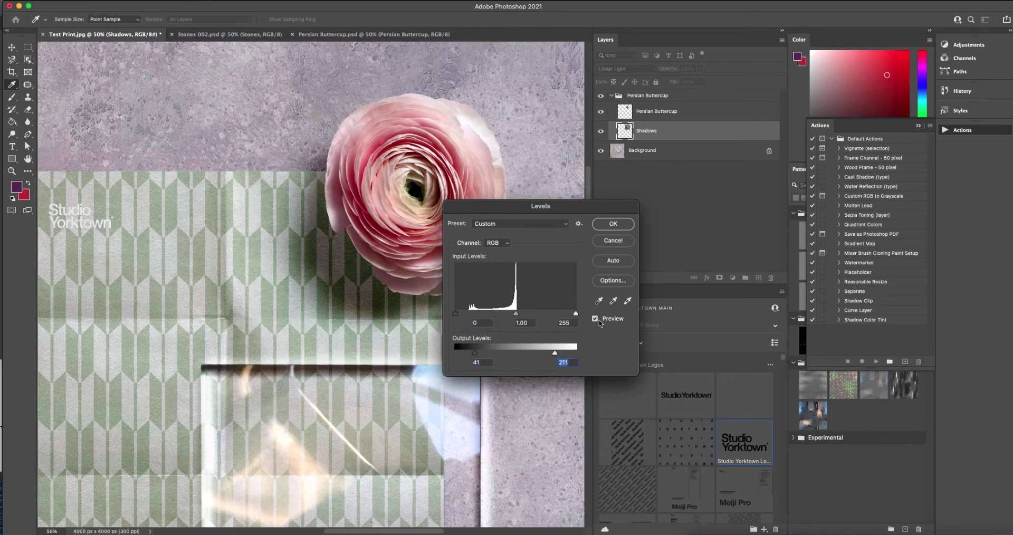
pyautogui.click(595, 319)
pyautogui.click(601, 320)
pyautogui.click(601, 321)
pyautogui.moveTo(469, 355); pyautogui.dragTo(467, 356)
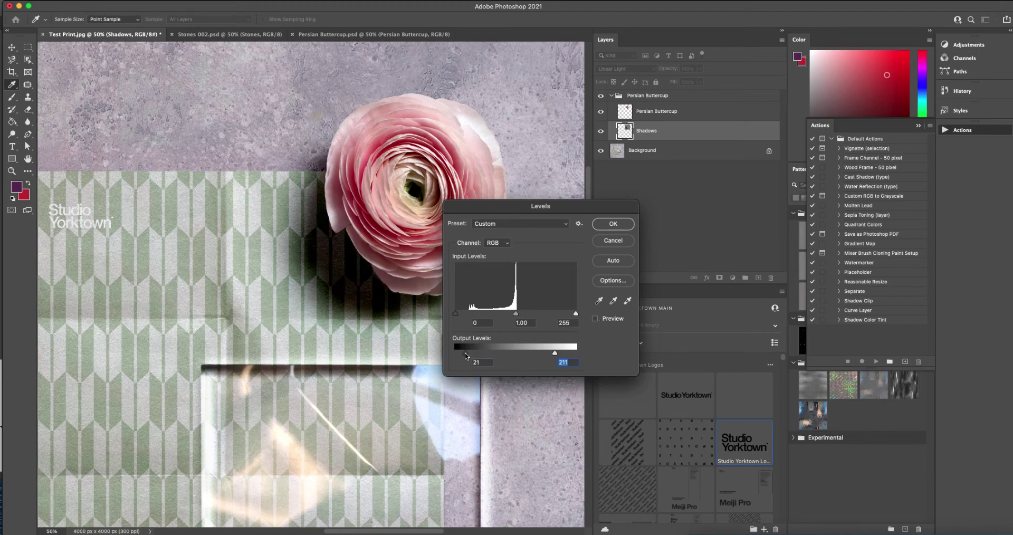
pyautogui.click(464, 355)
pyautogui.moveTo(555, 353); pyautogui.dragTo(576, 354)
pyautogui.click(595, 319)
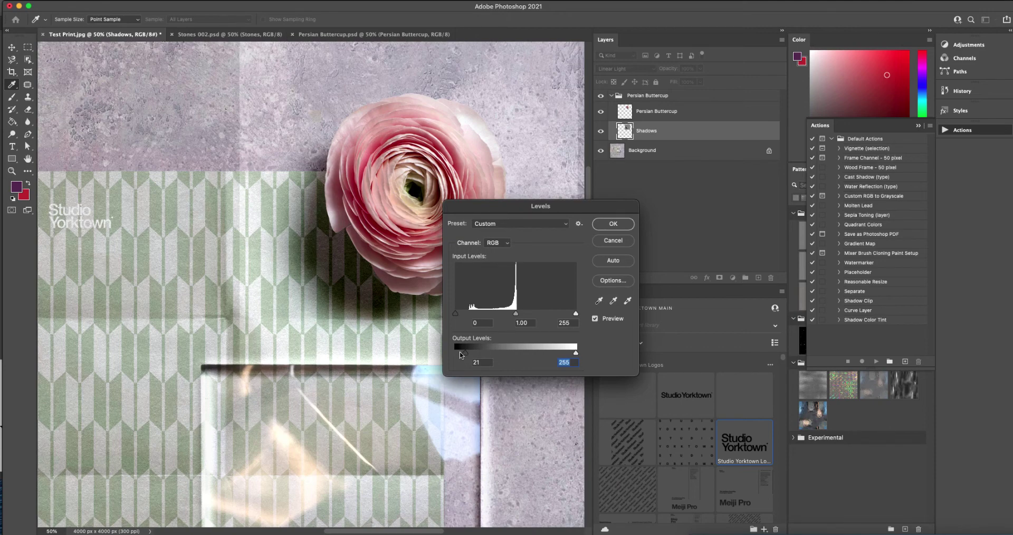
pyautogui.moveTo(470, 354); pyautogui.dragTo(457, 356)
pyautogui.moveTo(567, 356); pyautogui.dragTo(555, 356)
pyautogui.moveTo(458, 354); pyautogui.dragTo(474, 355)
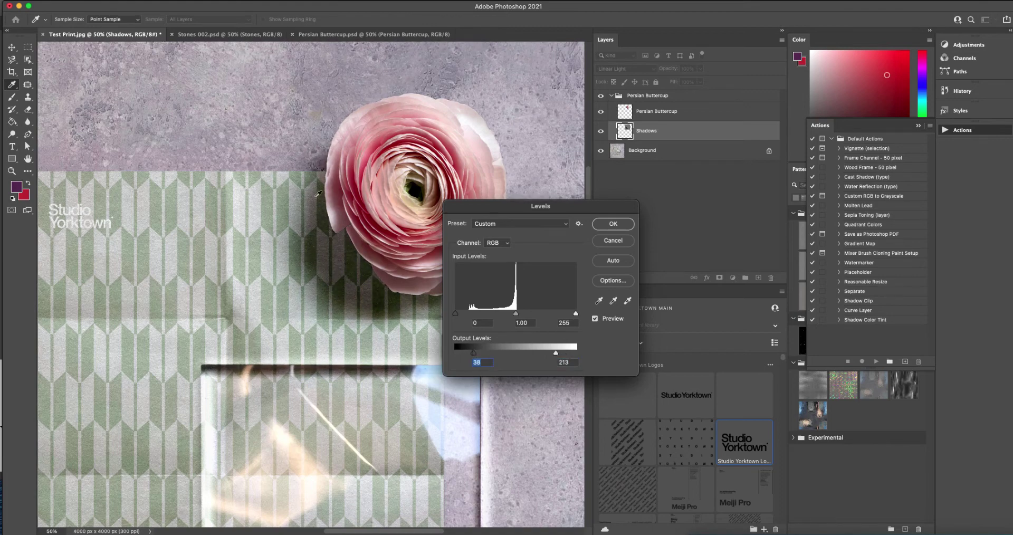
pyautogui.click(613, 241)
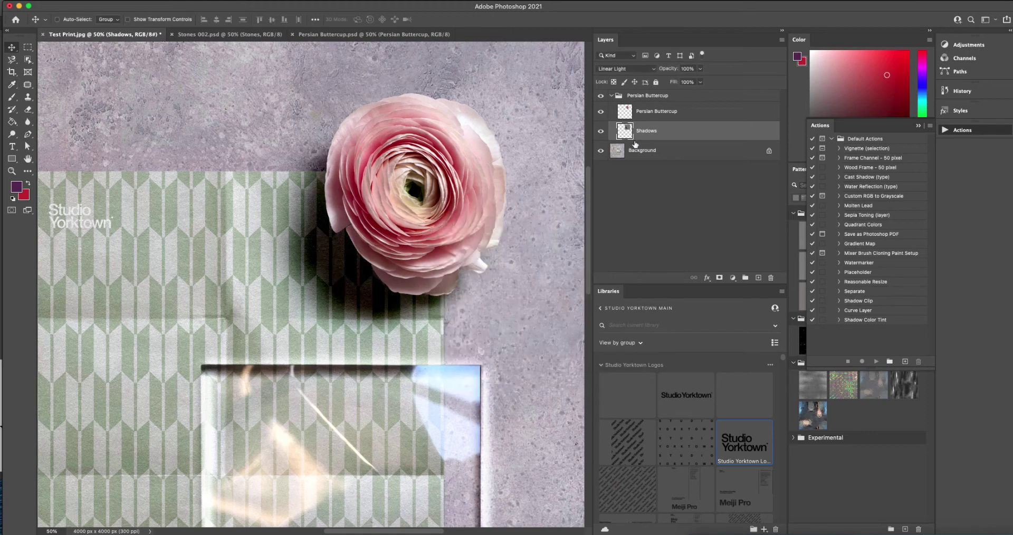
# Step: Select the Persian Buttercup layer and try a Curves adjustment, then discard it
pyautogui.click(629, 112)
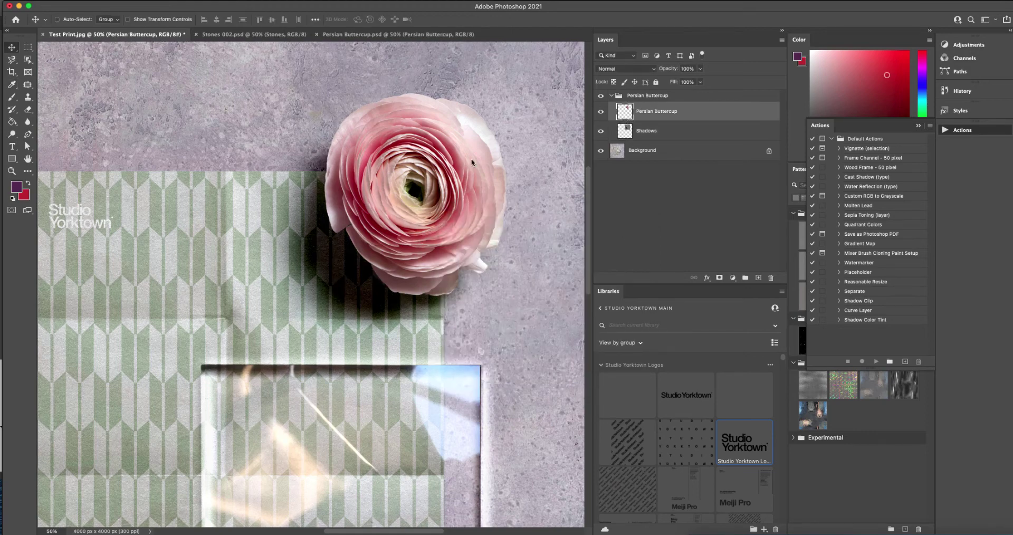
pyautogui.press('super')
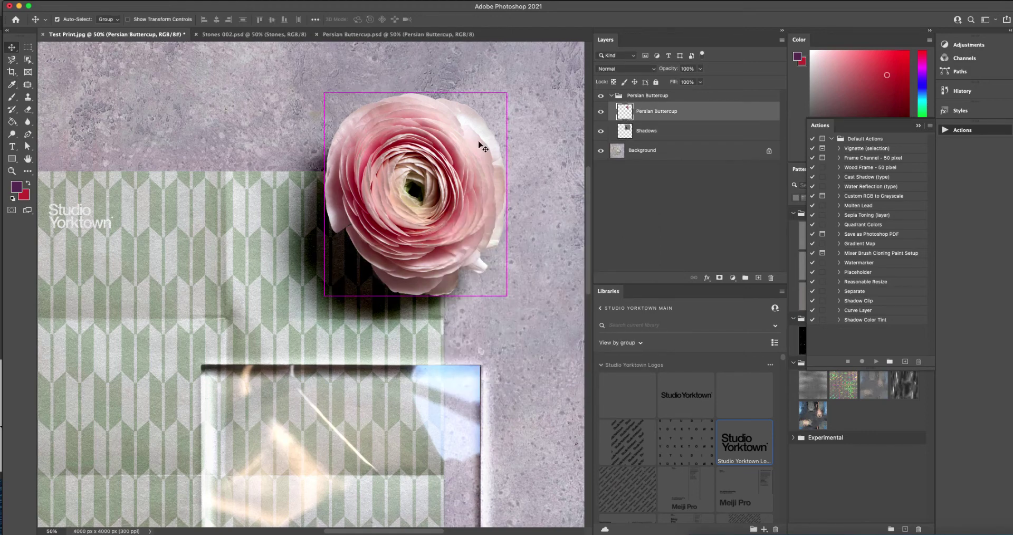
pyautogui.press('super+m')
pyautogui.moveTo(580, 338); pyautogui.dragTo(579, 344)
pyautogui.click(623, 291)
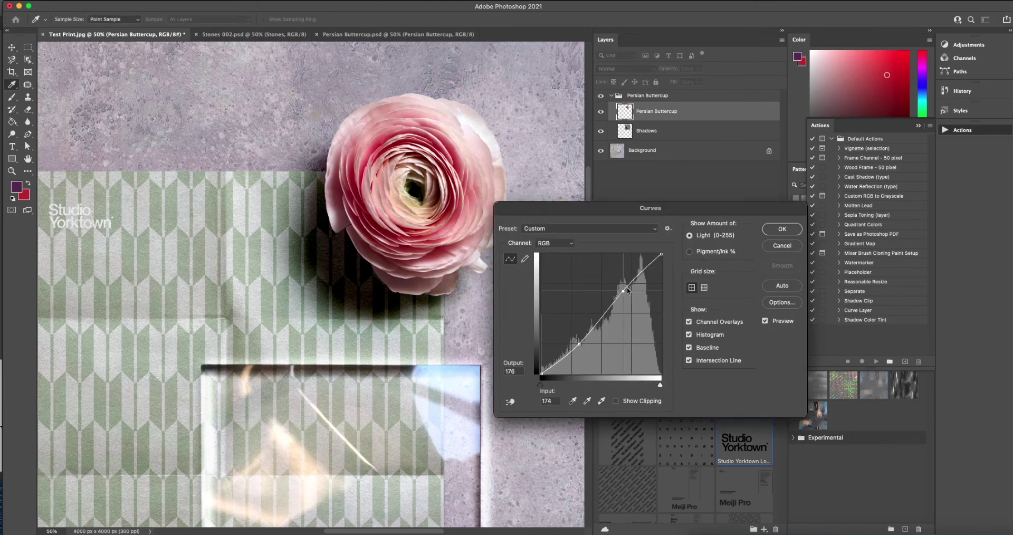
pyautogui.click(783, 246)
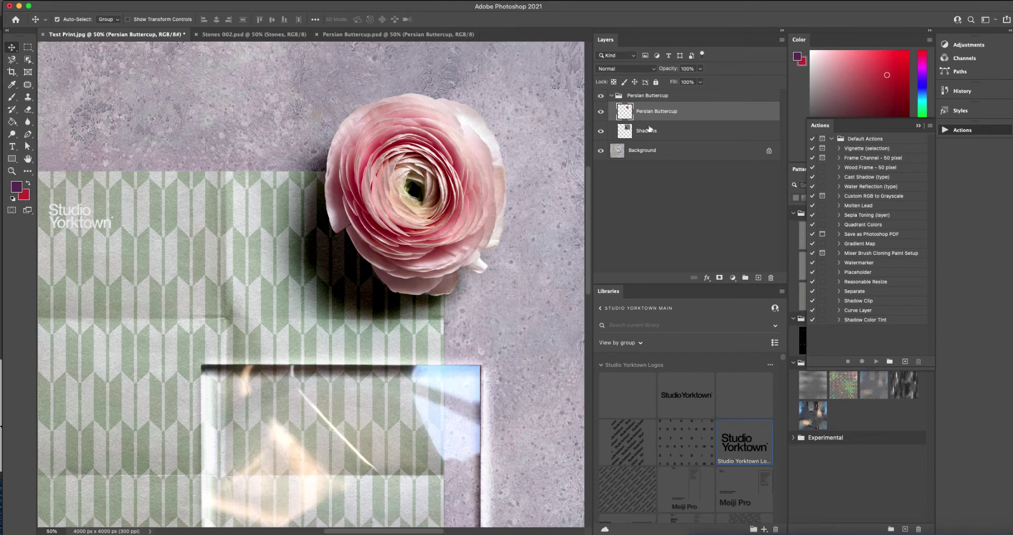
# Step: Open Levels and set input black to 25 and input white to 228
pyautogui.press('super+l')
pyautogui.moveTo(456, 313); pyautogui.dragTo(467, 314)
pyautogui.moveTo(575, 318); pyautogui.dragTo(563, 319)
# Step: Discard the flower's Levels change, select the Shadows layer and pick the Shadow Color Tint action
pyautogui.click(626, 244)
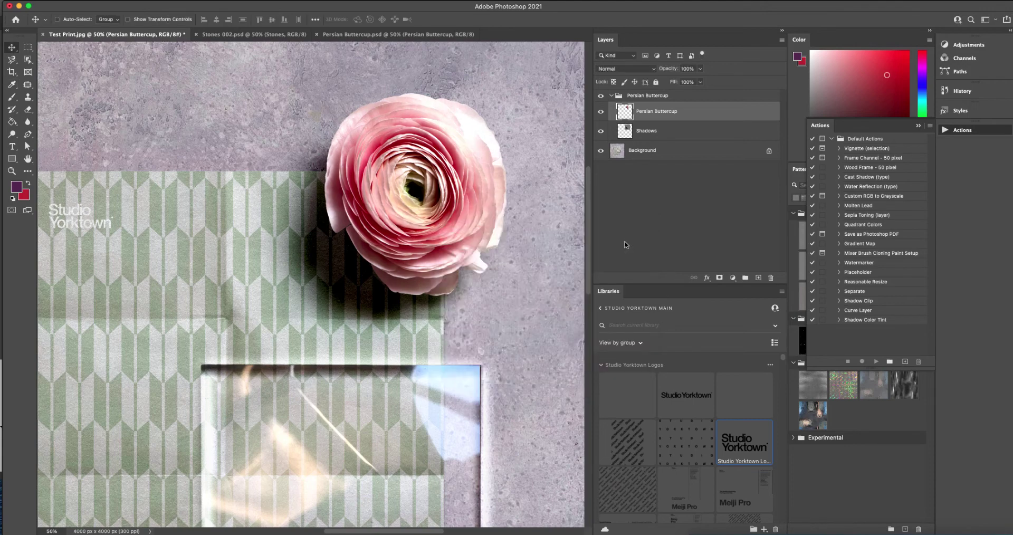
pyautogui.click(657, 133)
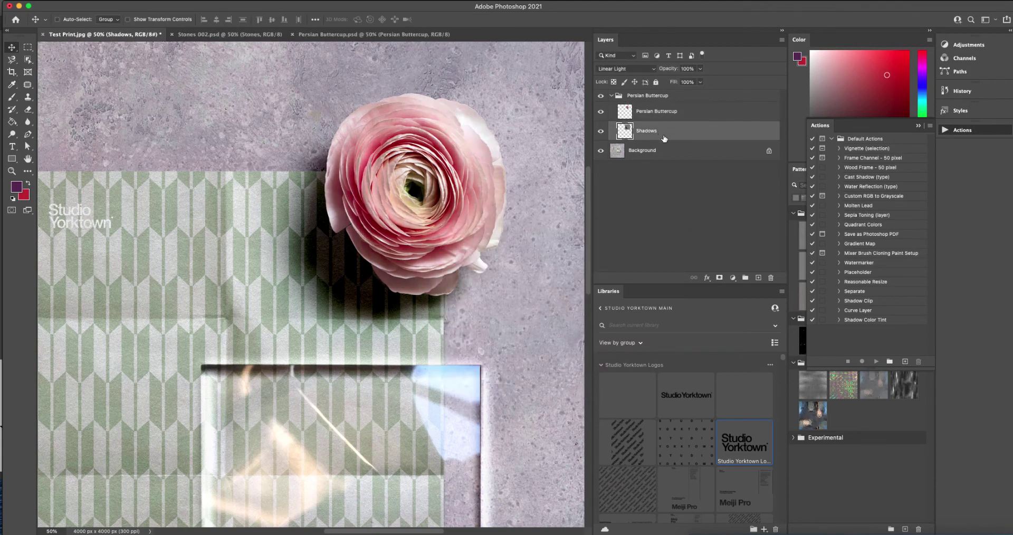
pyautogui.click(869, 321)
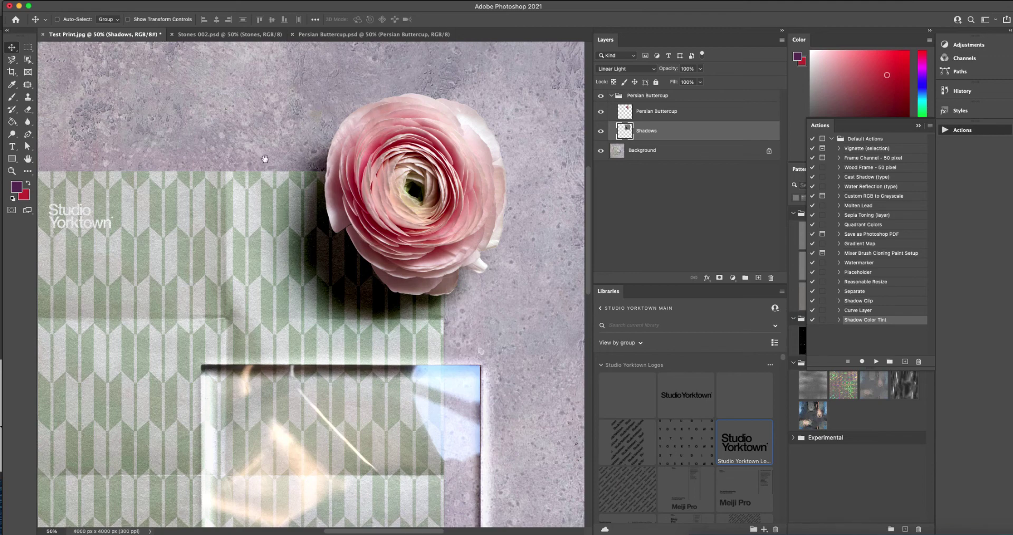
pyautogui.moveTo(304, 171); pyautogui.dragTo(348, 197)
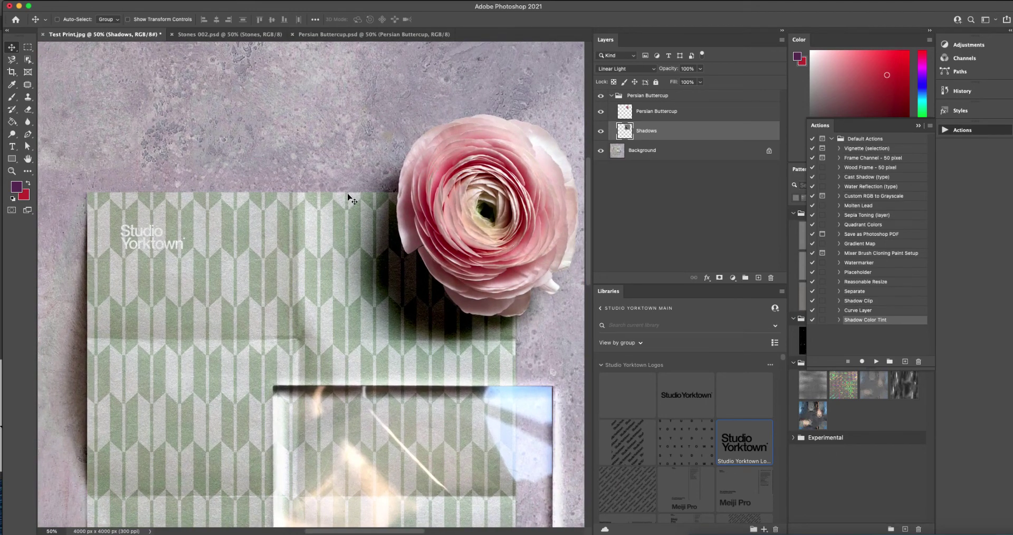
pyautogui.moveTo(349, 199); pyautogui.dragTo(410, 216)
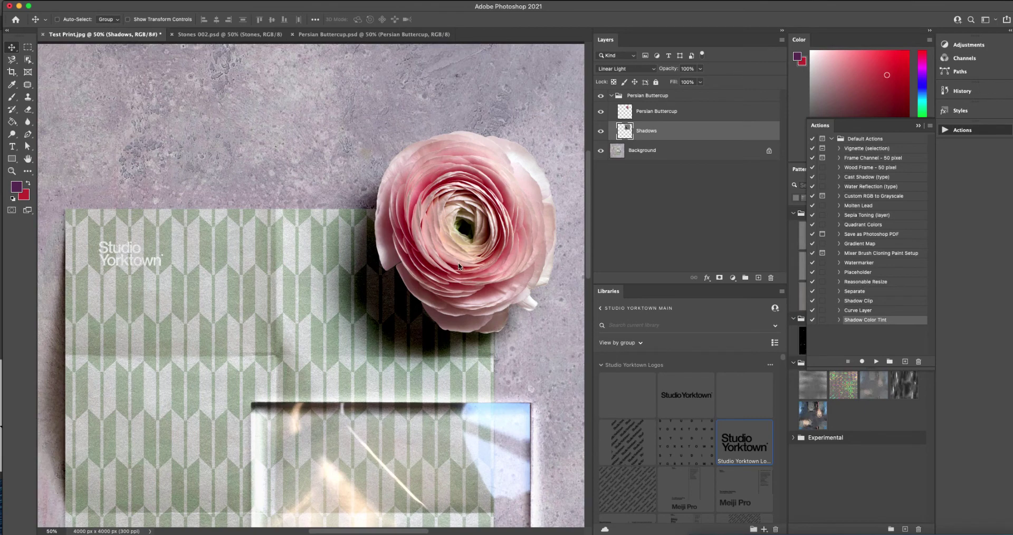
pyautogui.moveTo(458, 267)
pyautogui.mouseDown()
pyautogui.moveTo(419, 240)
pyautogui.moveTo(447, 272)
pyautogui.mouseUp()
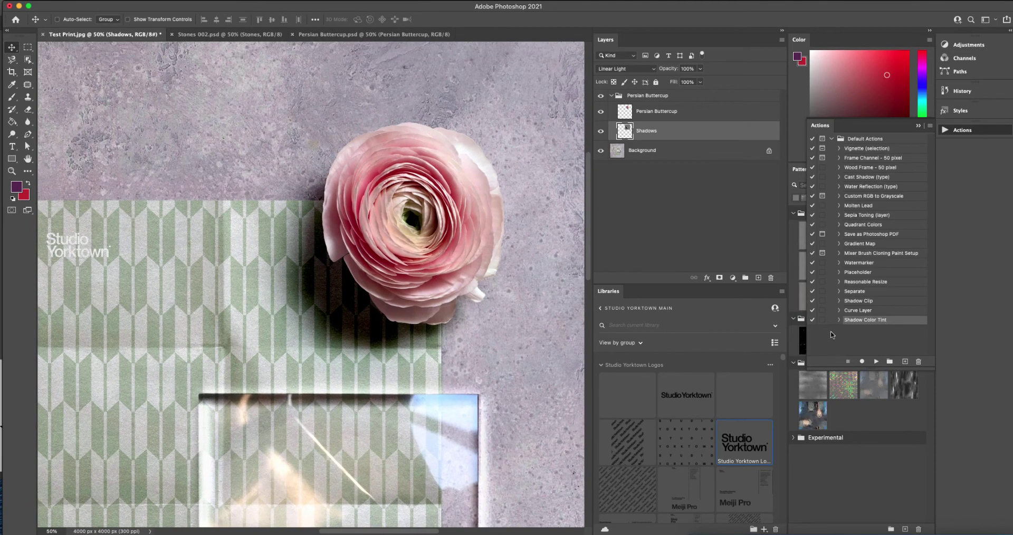
pyautogui.moveTo(421, 317); pyautogui.dragTo(373, 259)
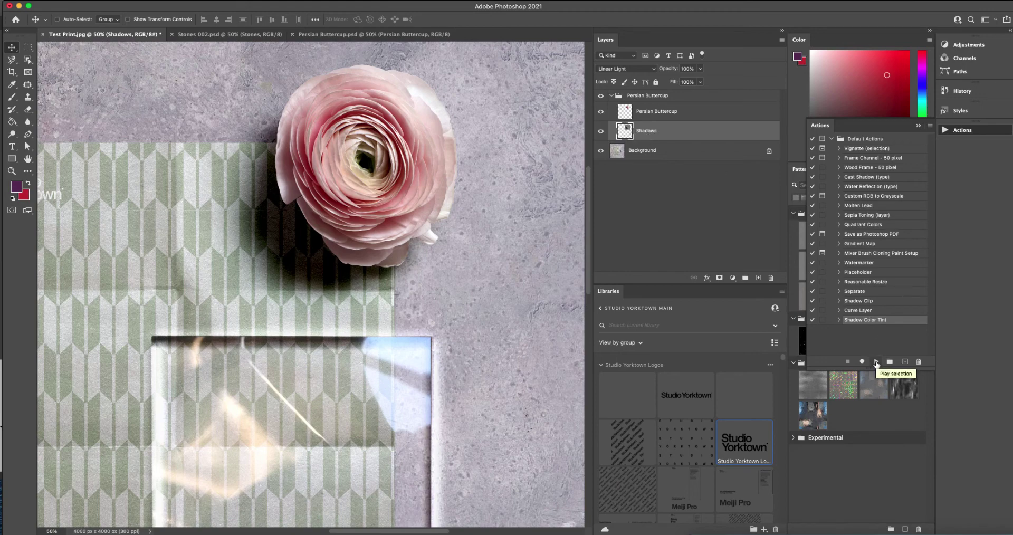
# Step: Play the Shadow Color Tint action, try orange and blue tints, then keep the default colour
pyautogui.click(876, 362)
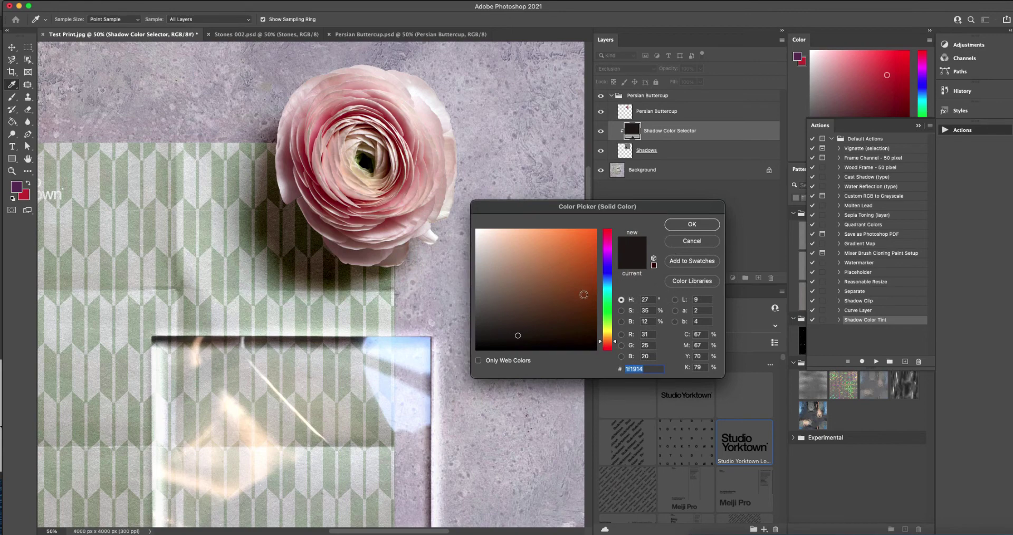
pyautogui.moveTo(579, 301)
pyautogui.mouseDown()
pyautogui.moveTo(560, 332)
pyautogui.moveTo(570, 327)
pyautogui.moveTo(483, 334)
pyautogui.moveTo(606, 327)
pyautogui.moveTo(600, 250)
pyautogui.moveTo(595, 296)
pyautogui.mouseUp()
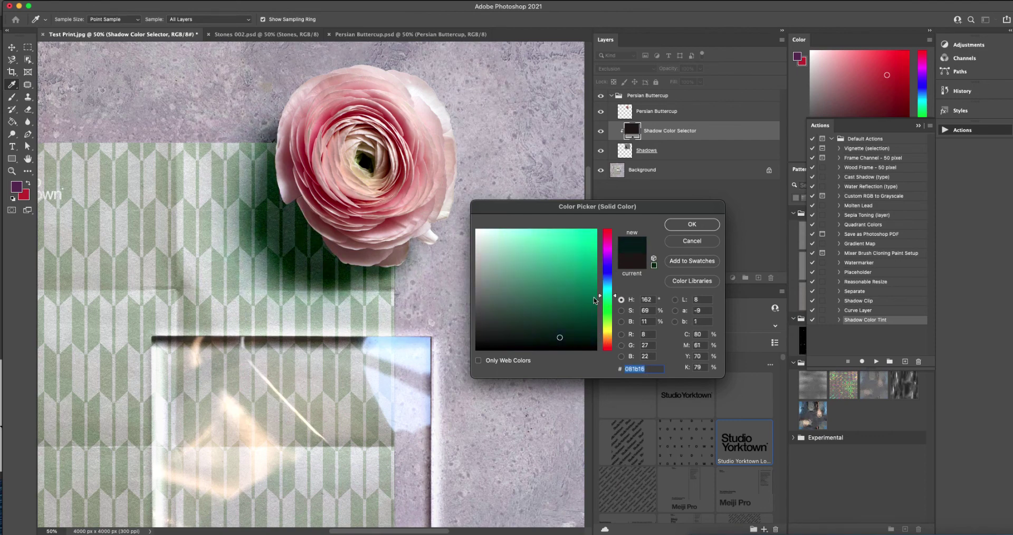
pyautogui.moveTo(606, 295)
pyautogui.mouseDown()
pyautogui.moveTo(607, 339)
pyautogui.moveTo(566, 339)
pyautogui.mouseUp()
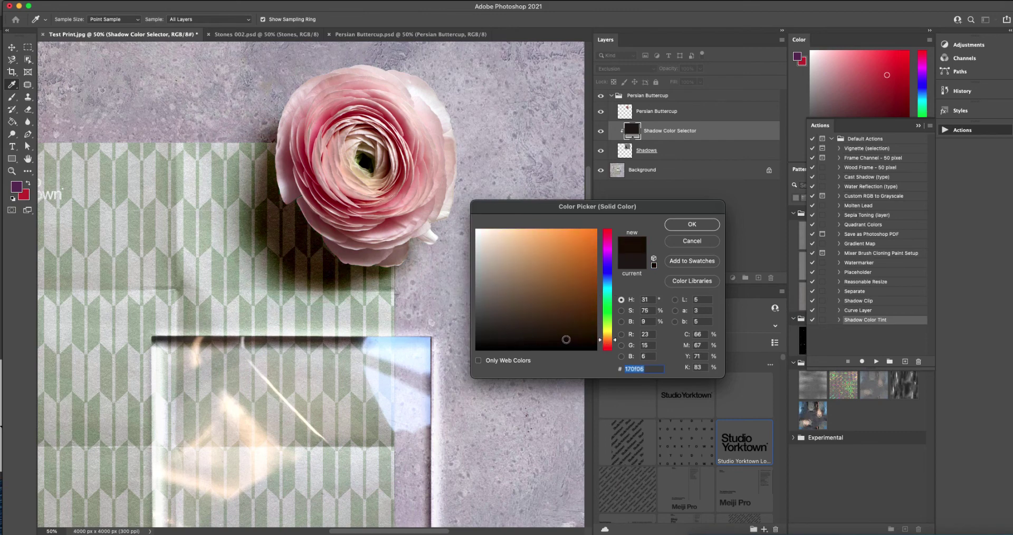
pyautogui.moveTo(612, 308); pyautogui.dragTo(611, 283)
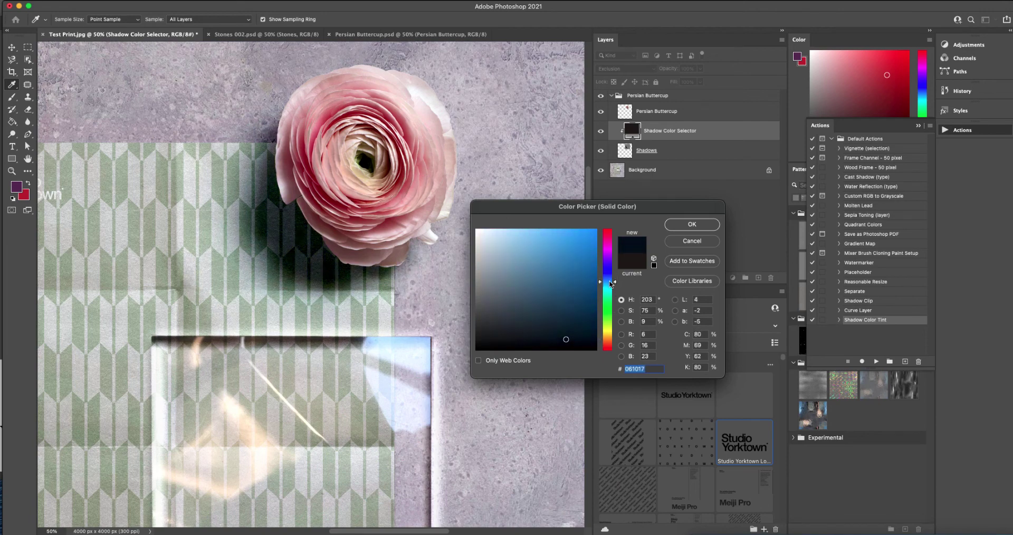
pyautogui.moveTo(565, 340)
pyautogui.mouseDown()
pyautogui.moveTo(517, 334)
pyautogui.moveTo(528, 339)
pyautogui.mouseUp()
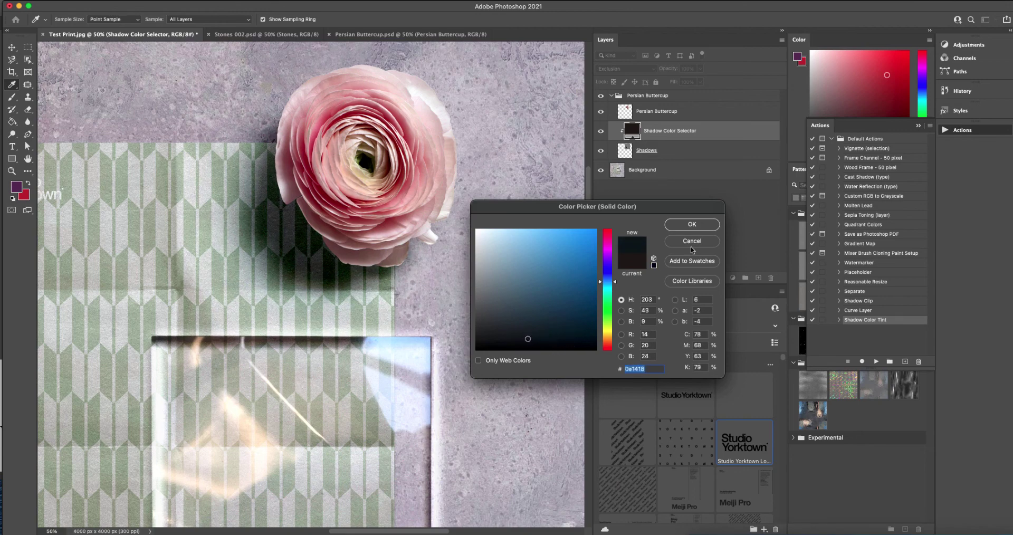
pyautogui.click(693, 242)
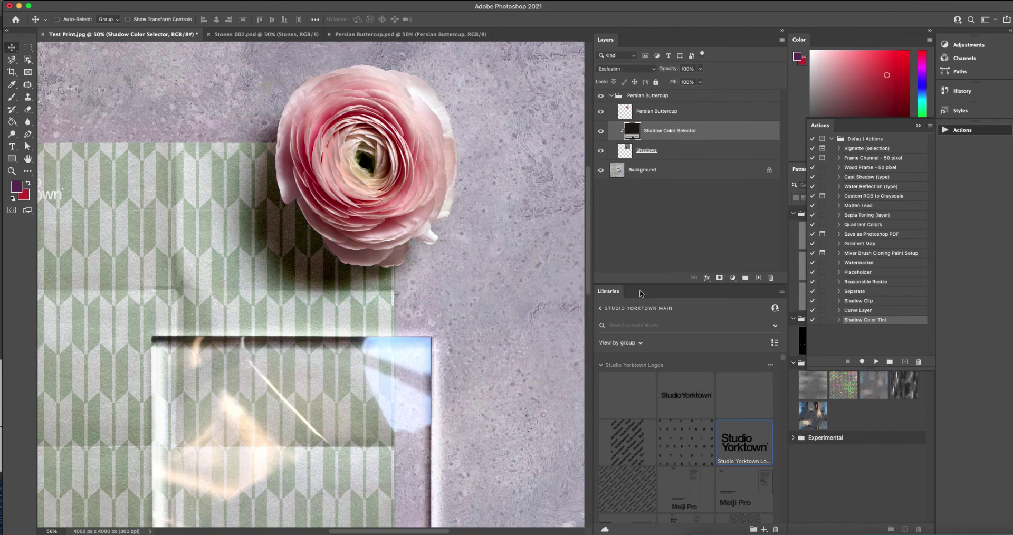
# Step: Zoom out to 25% to see the whole mockup
pyautogui.hscroll(-2, 422, 255)
pyautogui.scroll(1, 422, 255)
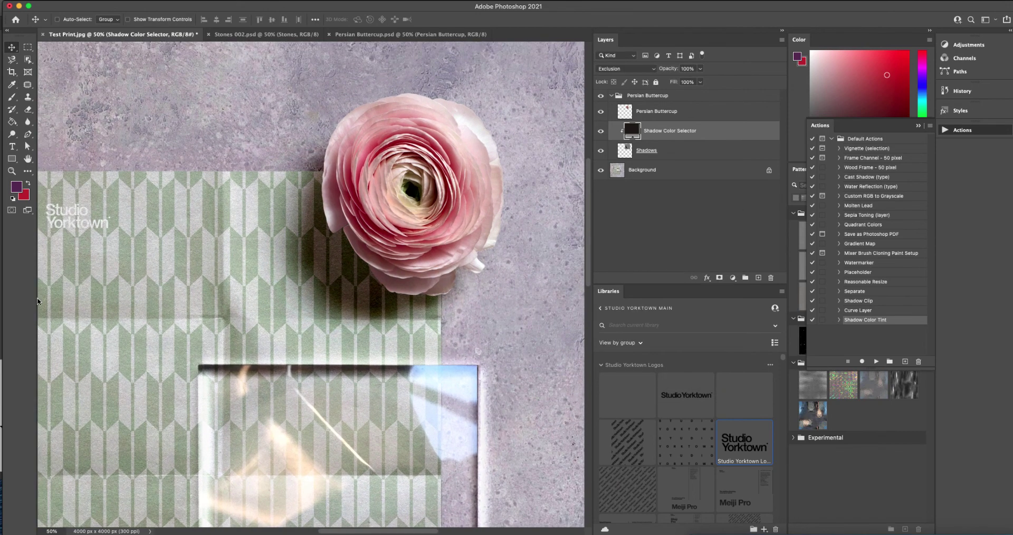
pyautogui.click(15, 172)
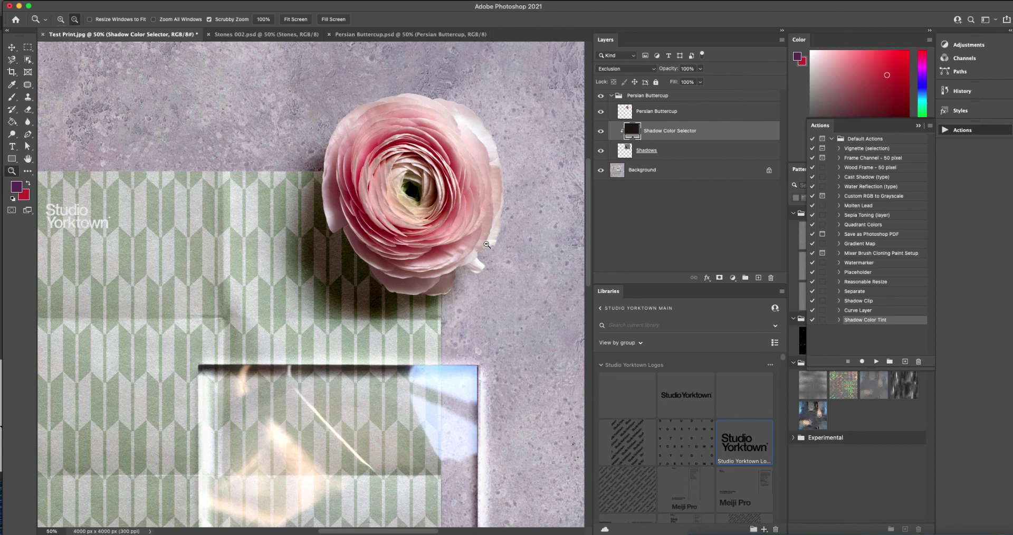
pyautogui.moveTo(488, 248); pyautogui.dragTo(364, 308)
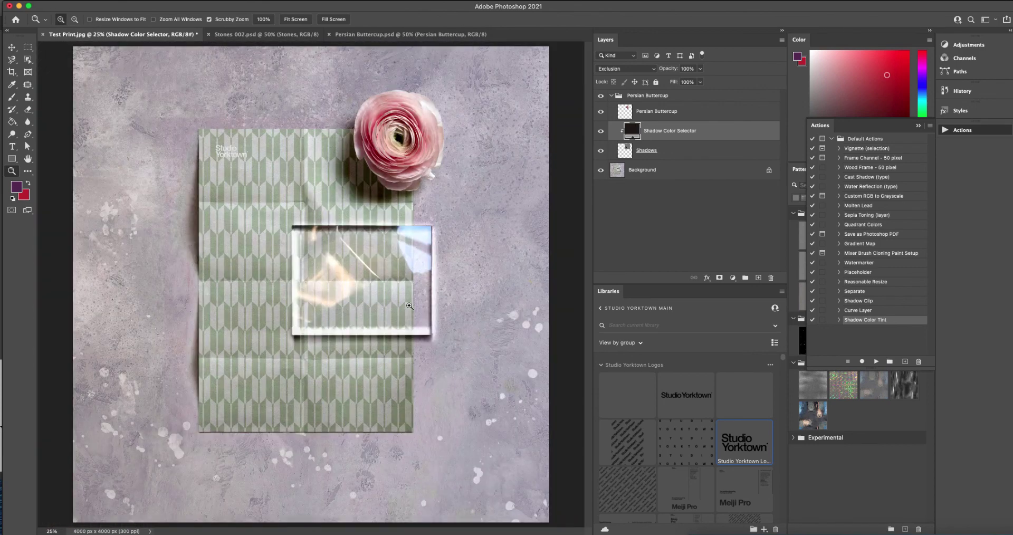